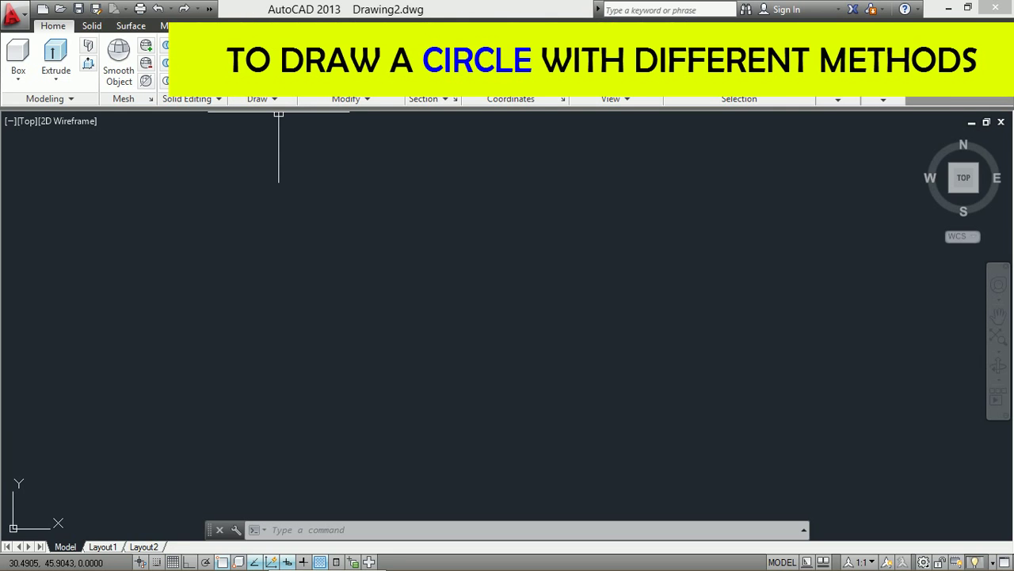
Show the Circle dropdown's methods, from Center, Radius through Tan, Tan, Tan.
left_click(290, 63)
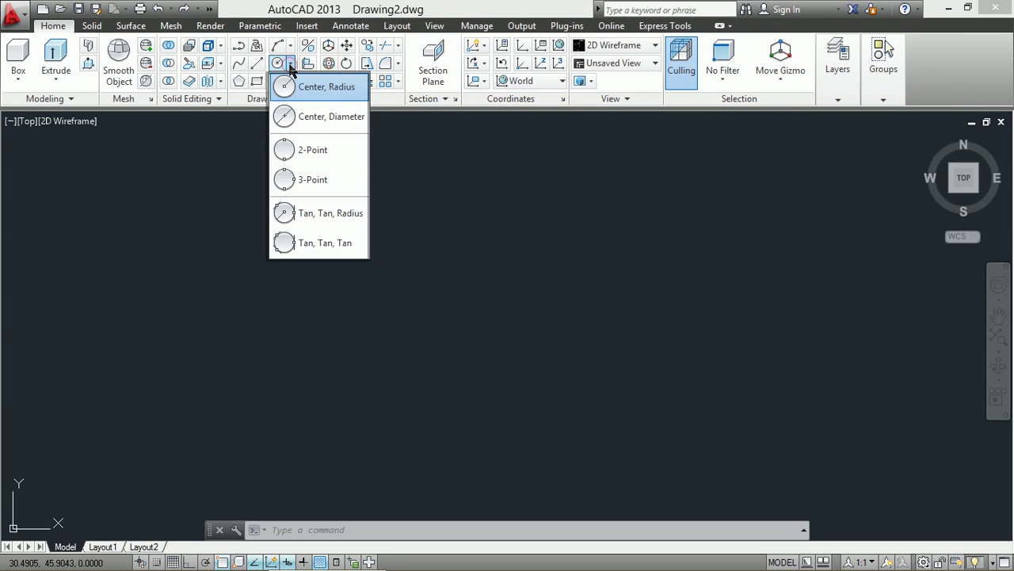
Draw a Center, Radius circle of radius 10 on the left of the drawing.
left_click(321, 96)
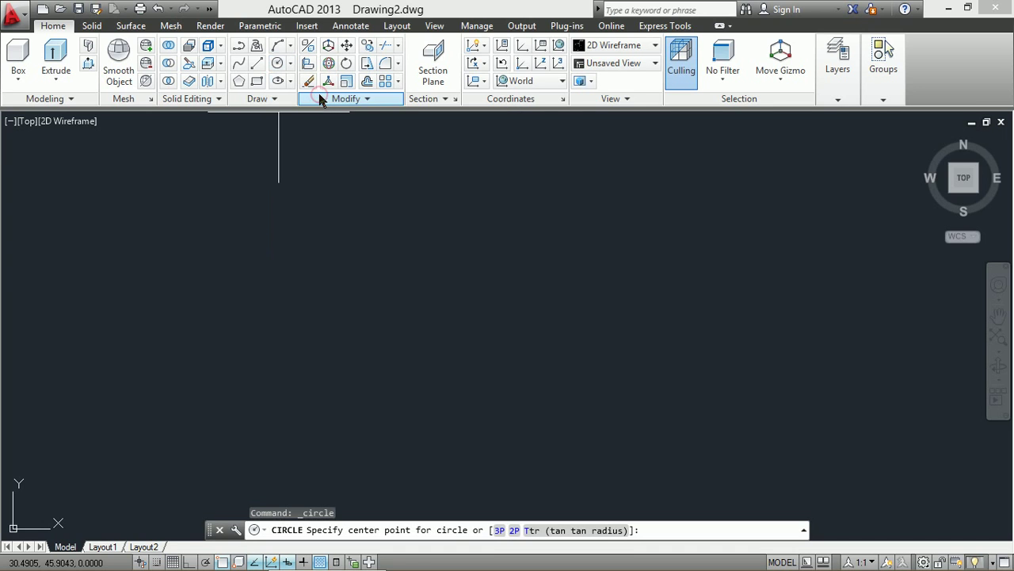
left_click(234, 324)
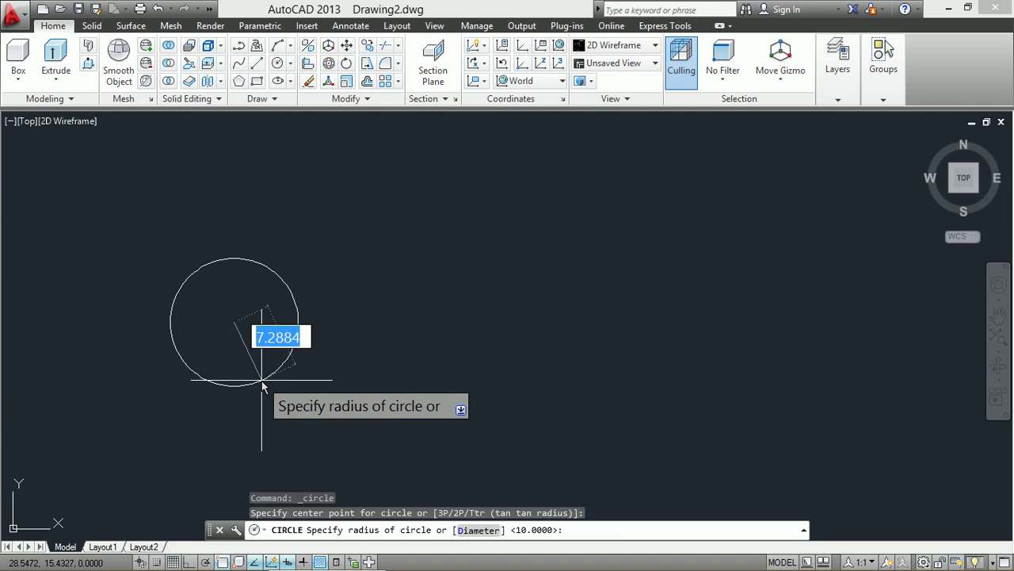
type("1")
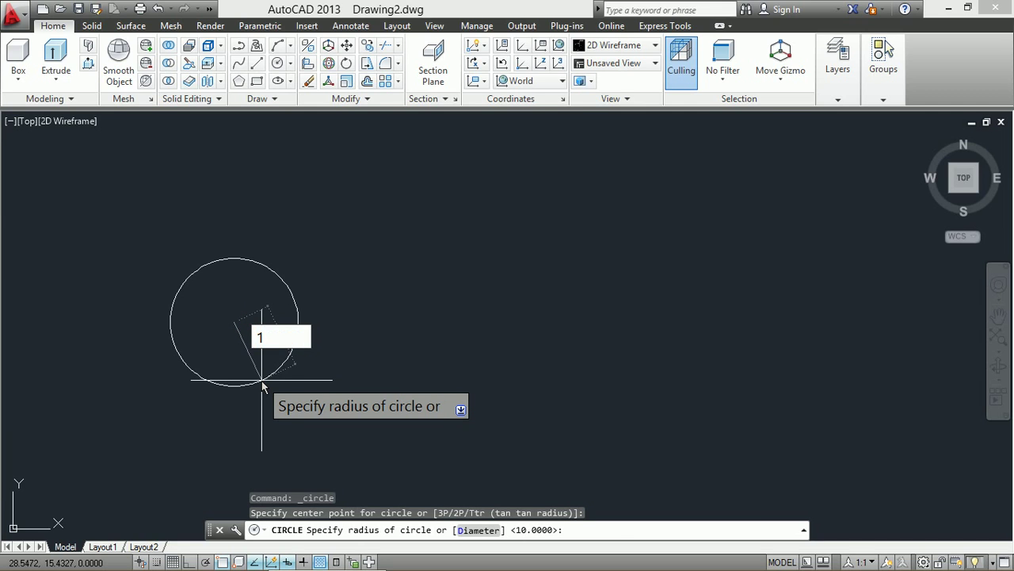
type("0")
key("Return")
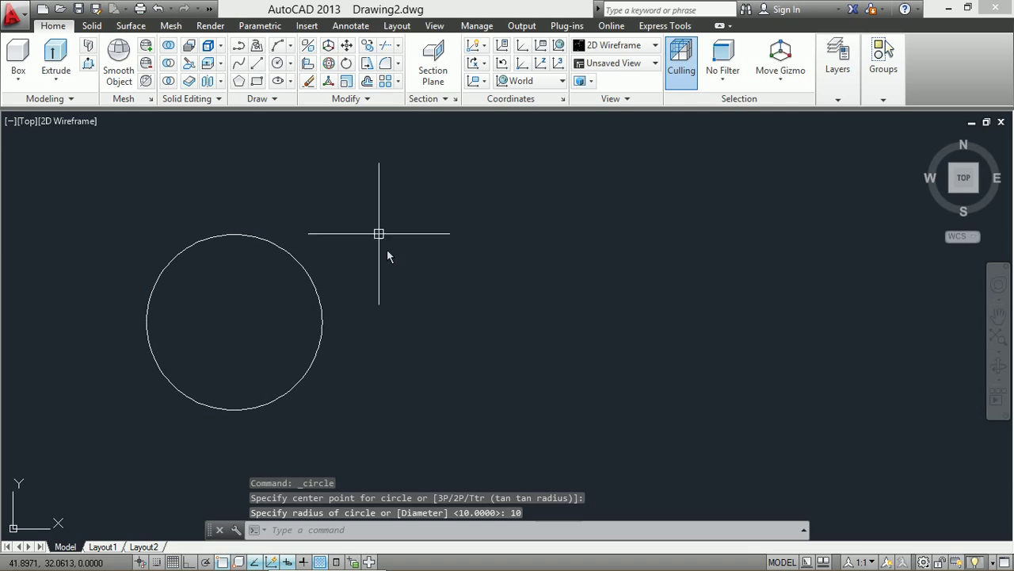
Draw a Center, Diameter circle of diameter 20 to the right of the first circle.
left_click(290, 63)
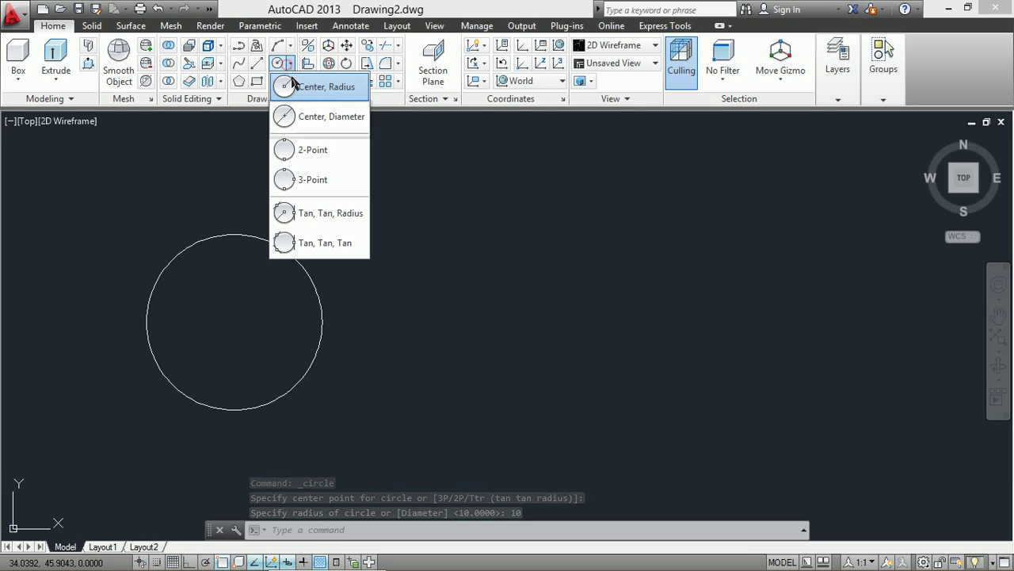
left_click(321, 126)
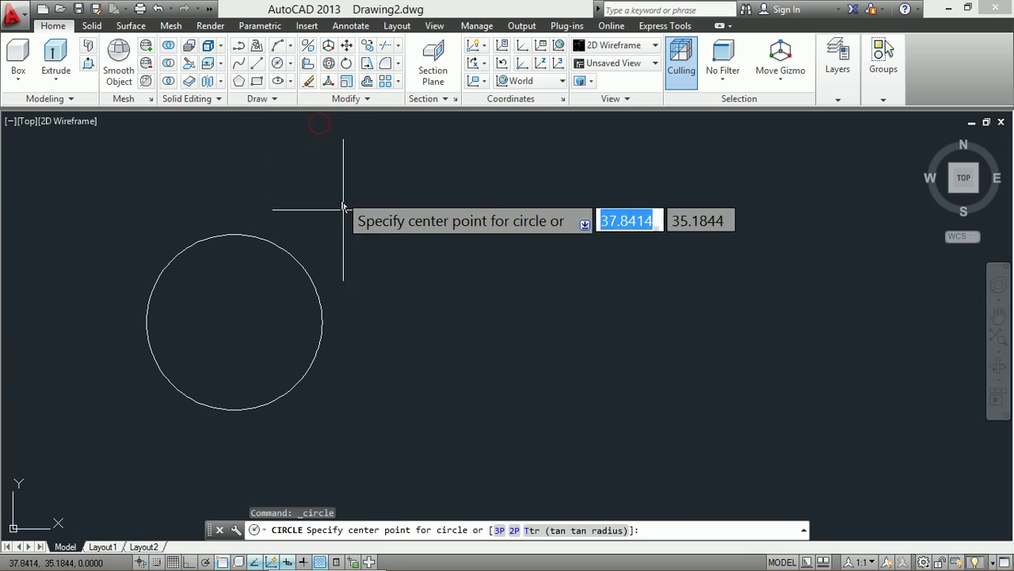
left_click(477, 320)
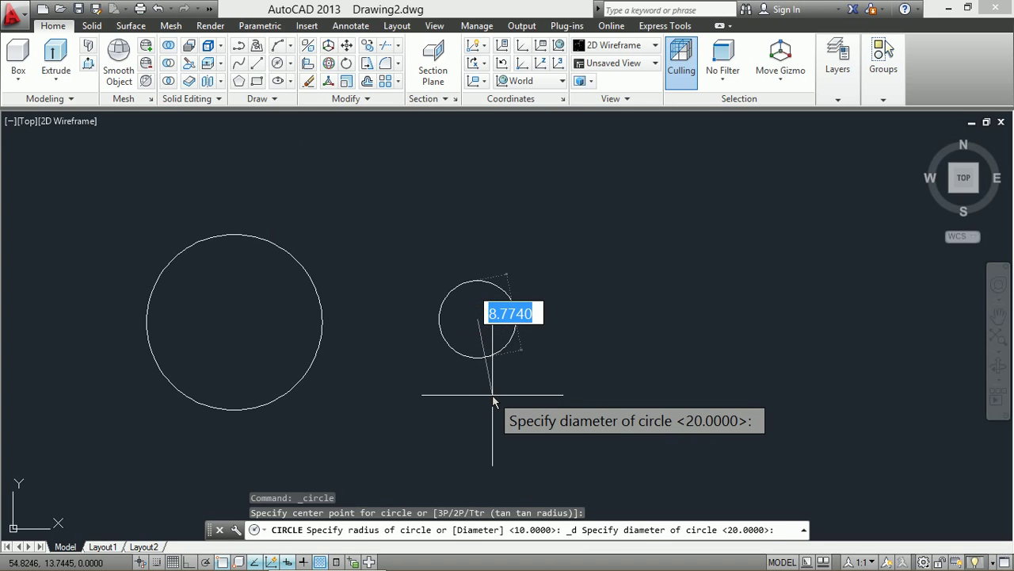
type("20")
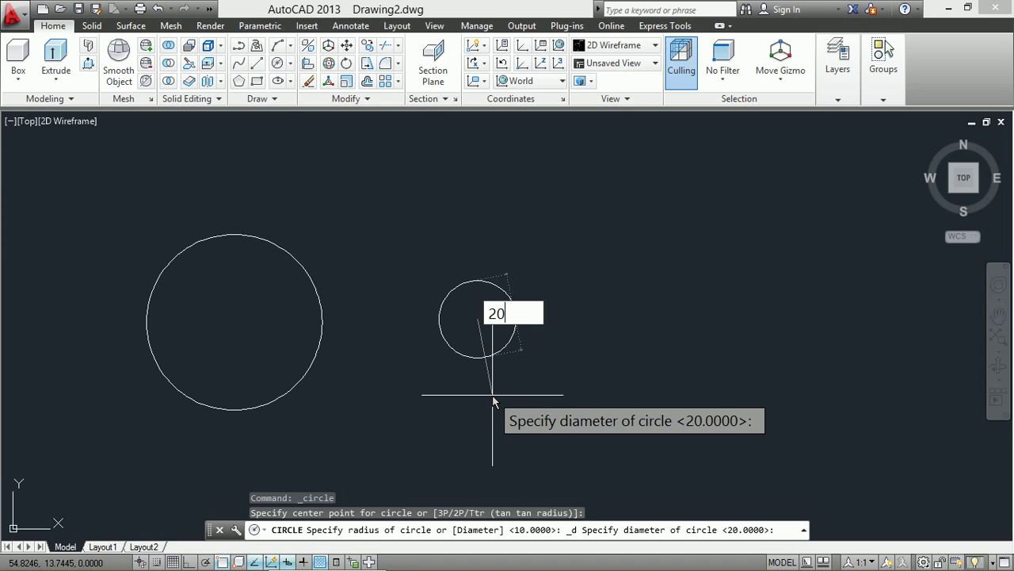
key("Return")
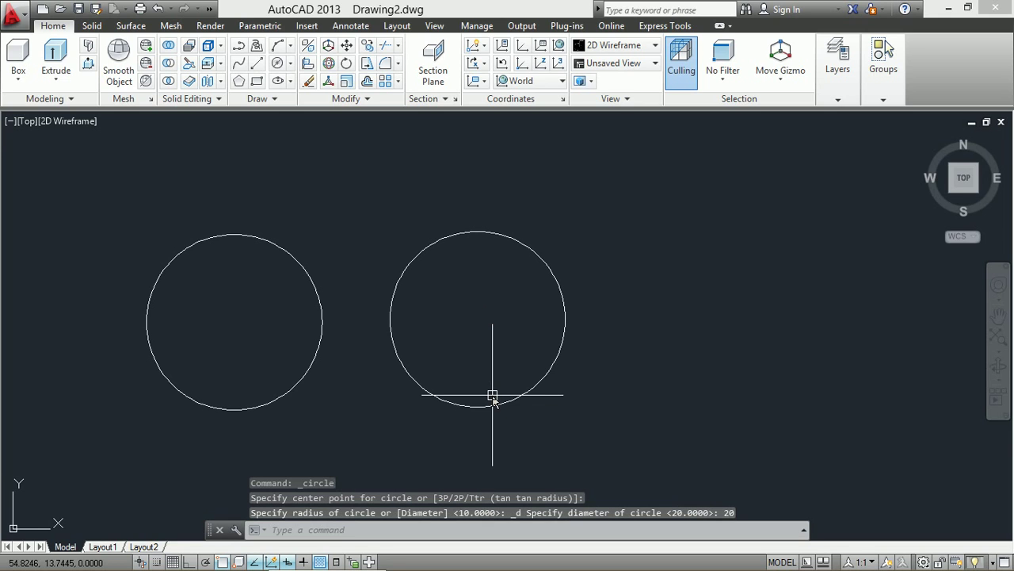
left_click(291, 65)
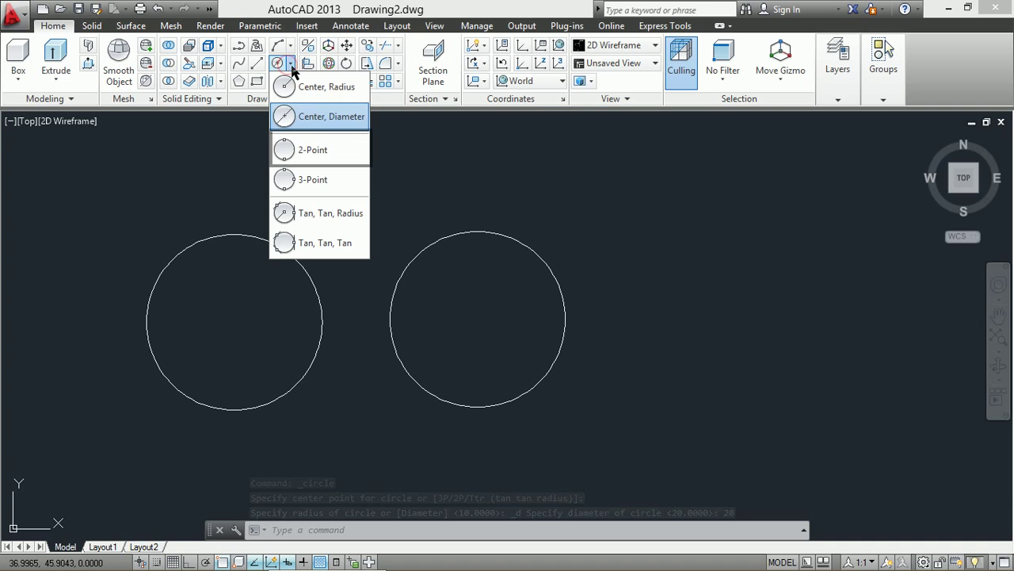
Draw a 2-Point circle whose diameter spans the left and right circle centres.
left_click(321, 150)
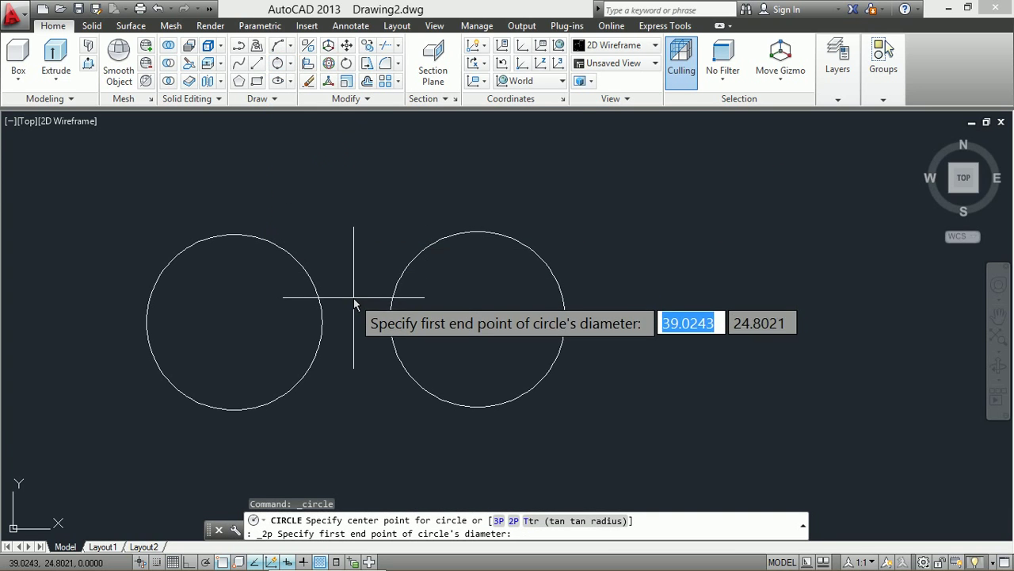
left_click(234, 322)
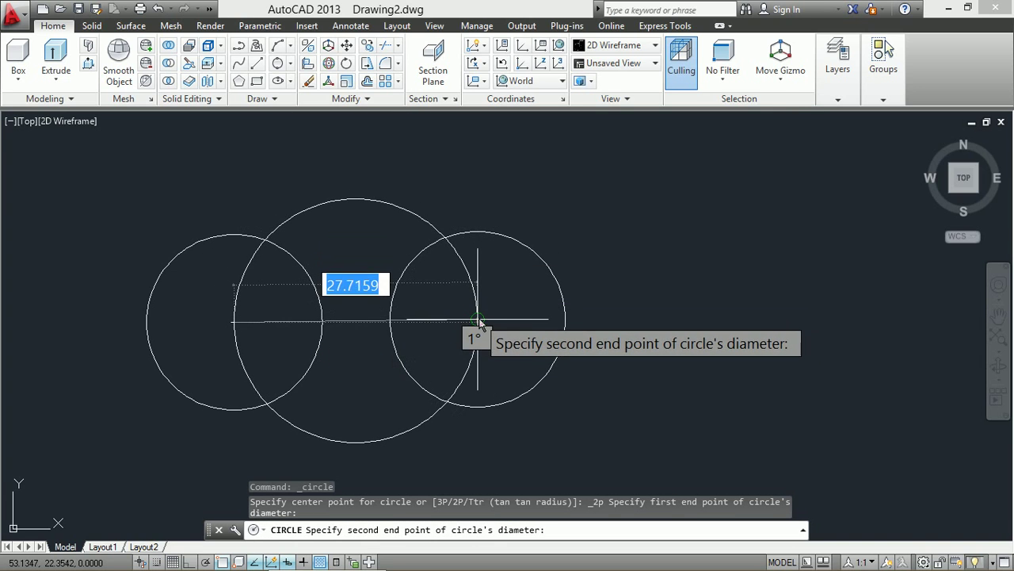
left_click(478, 320)
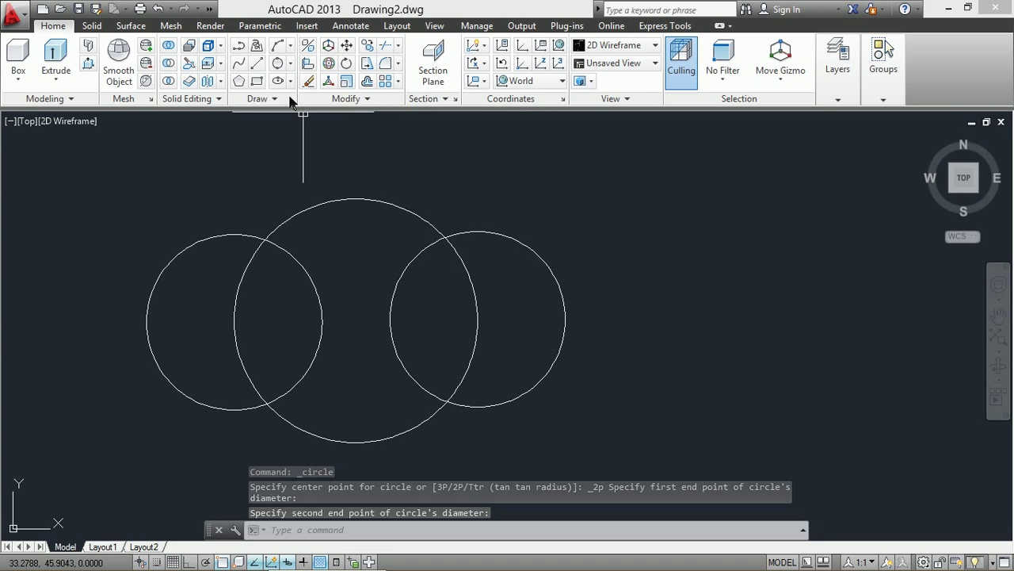
Draw a 3-Point circle through three picked points at the far right.
left_click(291, 64)
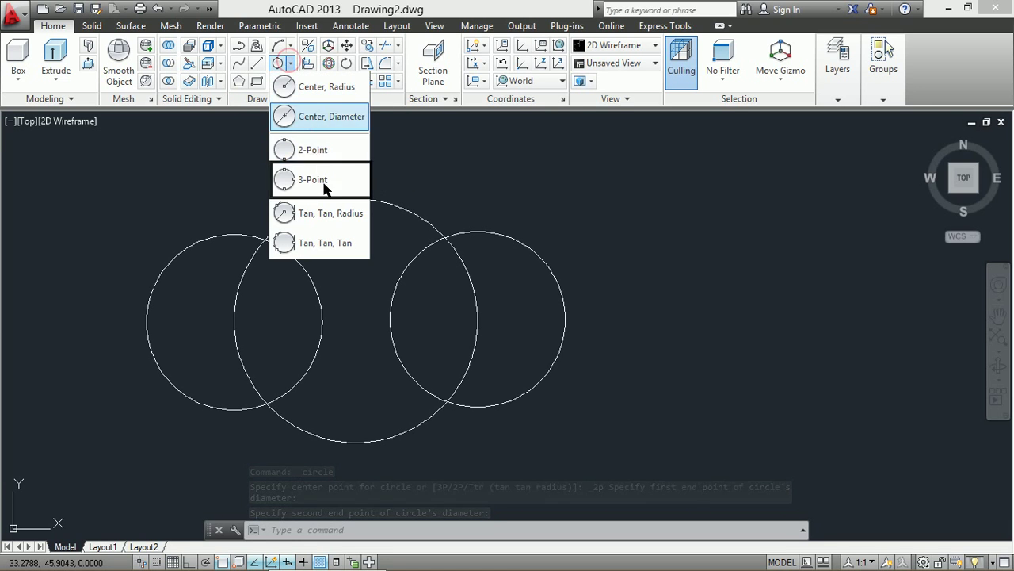
left_click(323, 184)
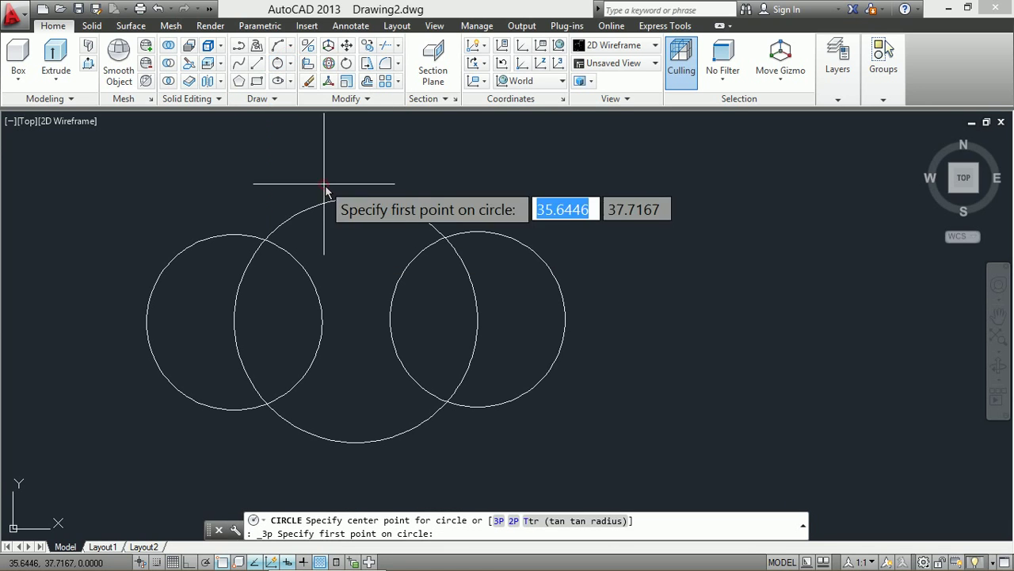
left_click(668, 260)
left_click(868, 294)
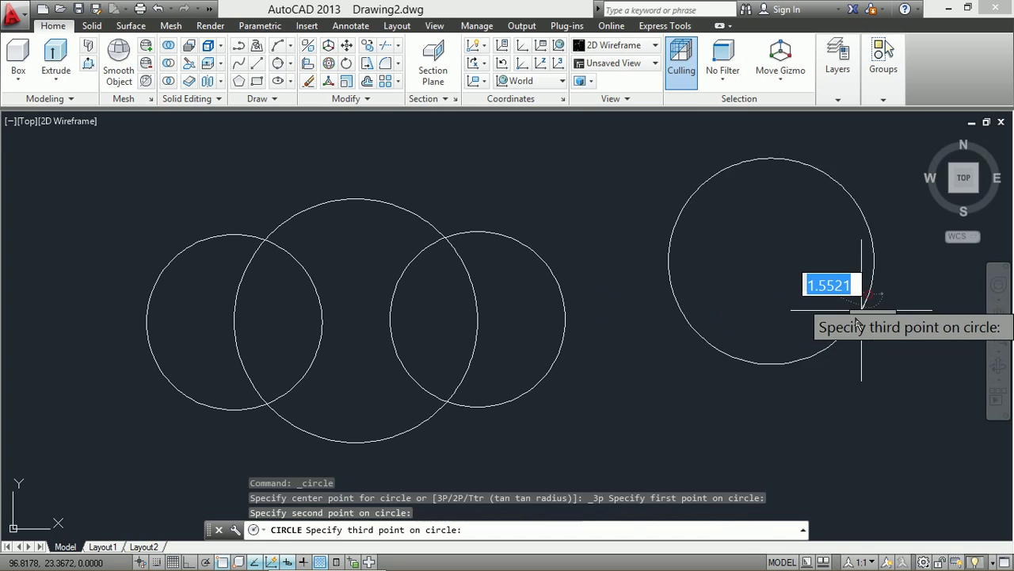
left_click(693, 432)
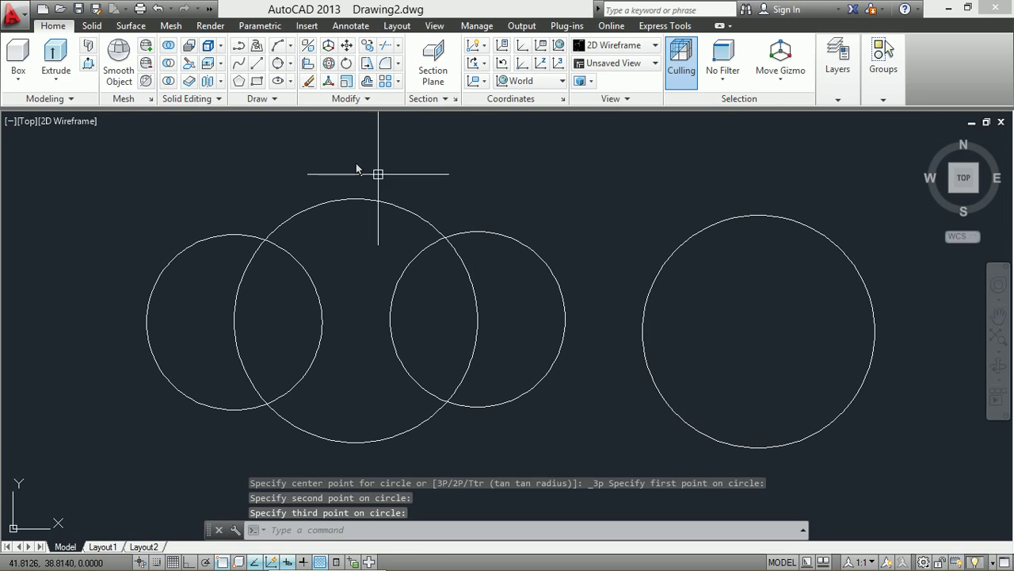
Draw a radius-10 Tan, Tan, Radius circle touching the 20-diameter and rightmost circles.
left_click(291, 63)
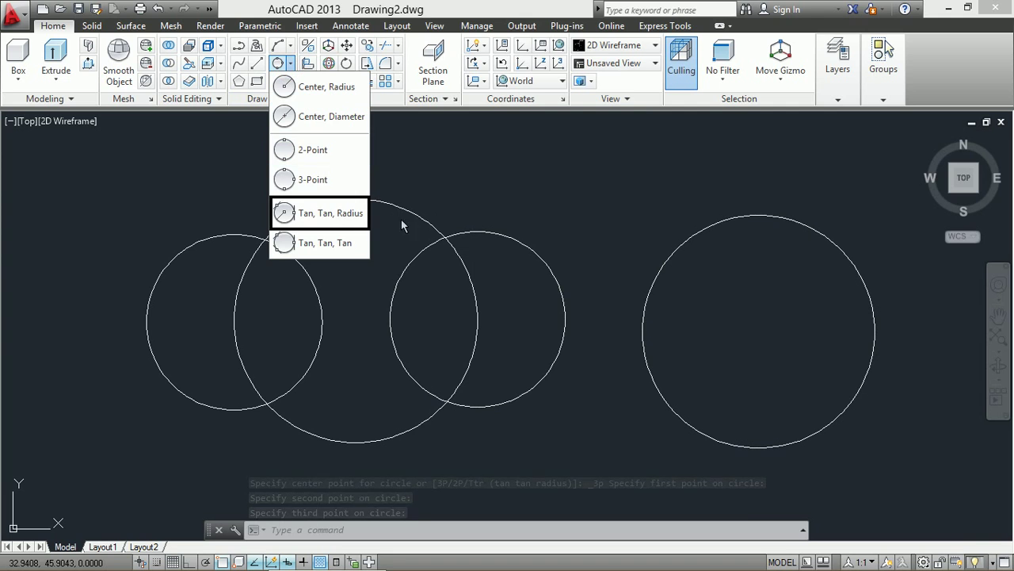
left_click(359, 216)
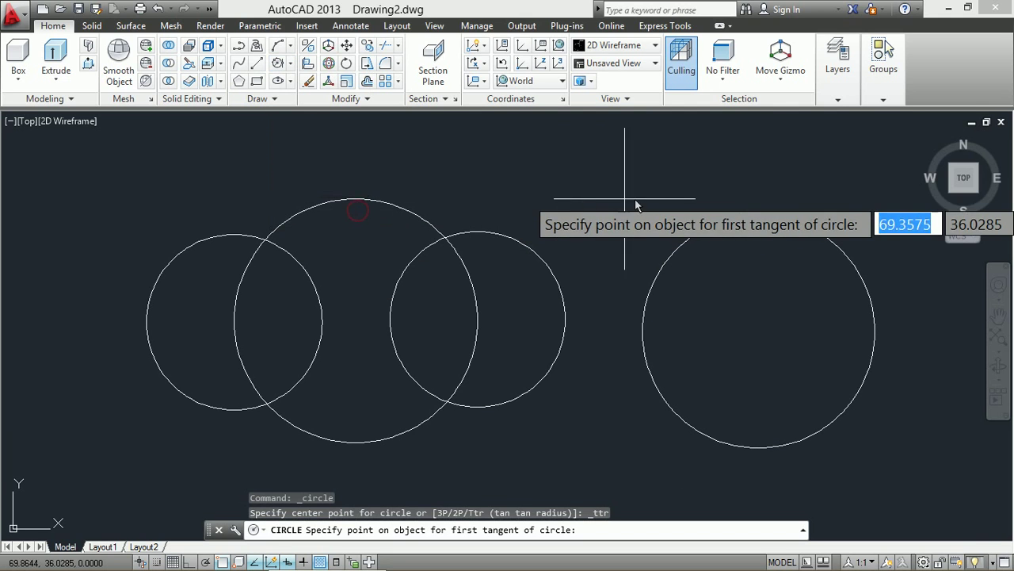
left_click(536, 253)
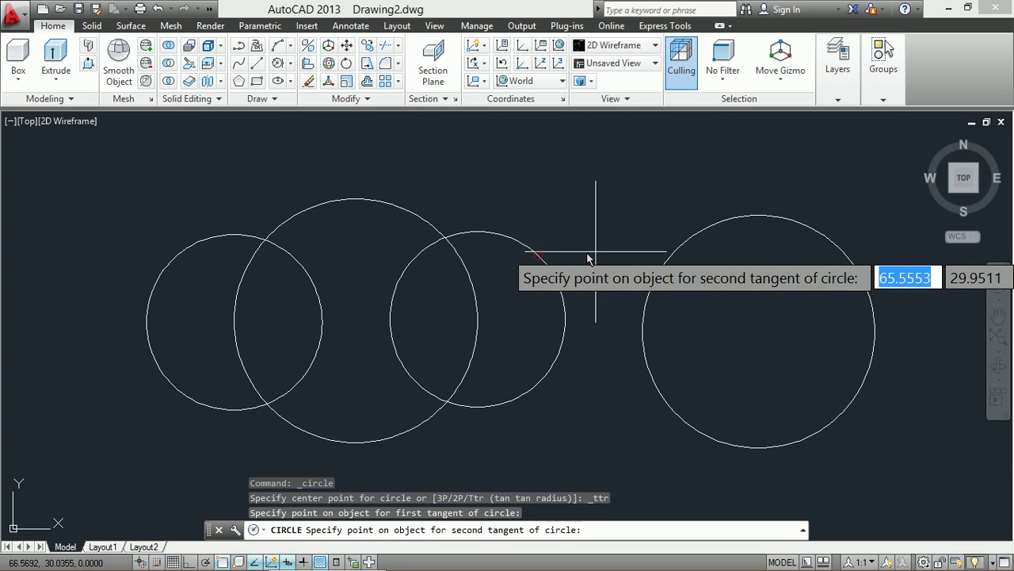
left_click(678, 257)
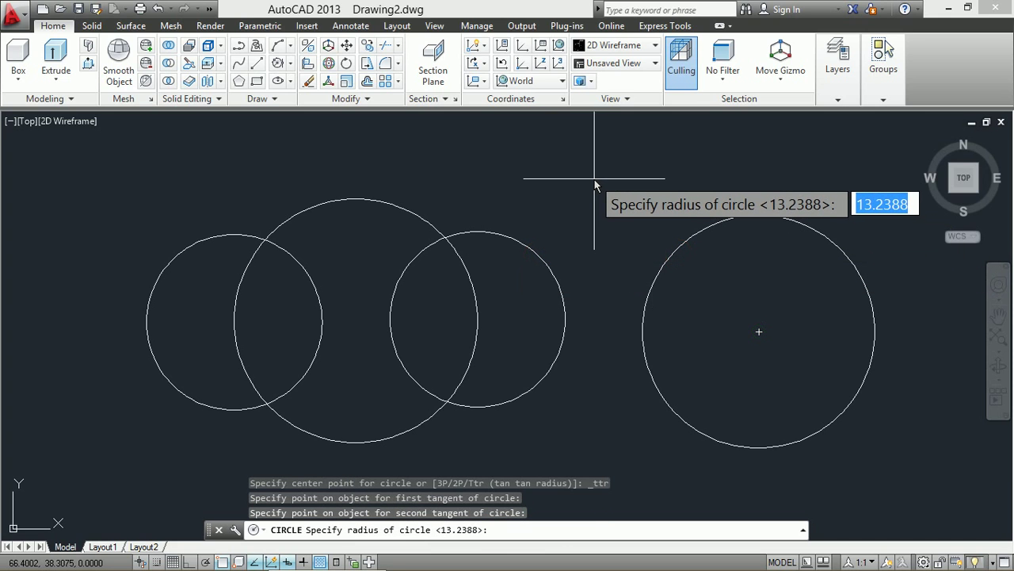
type("10")
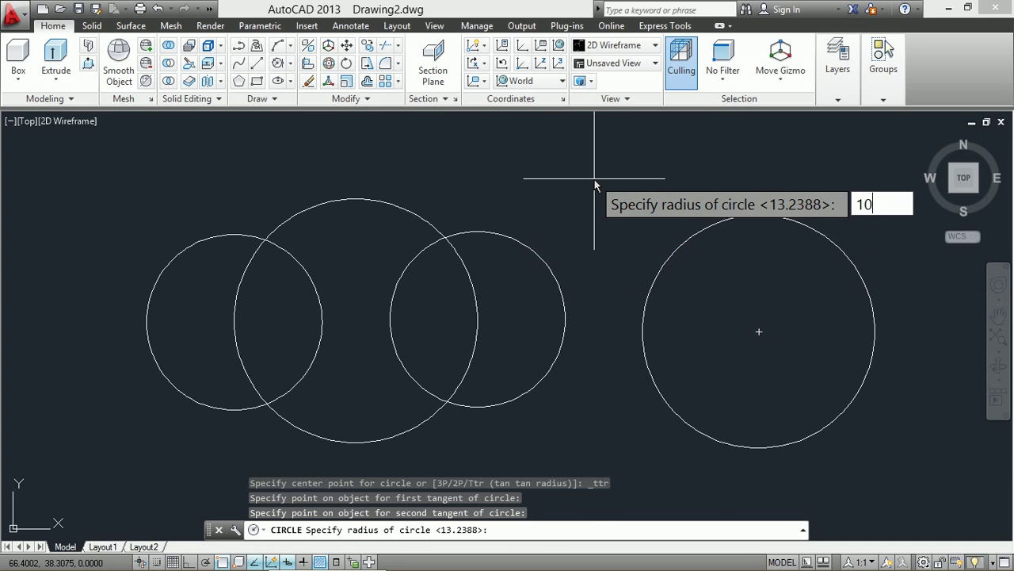
key("Return")
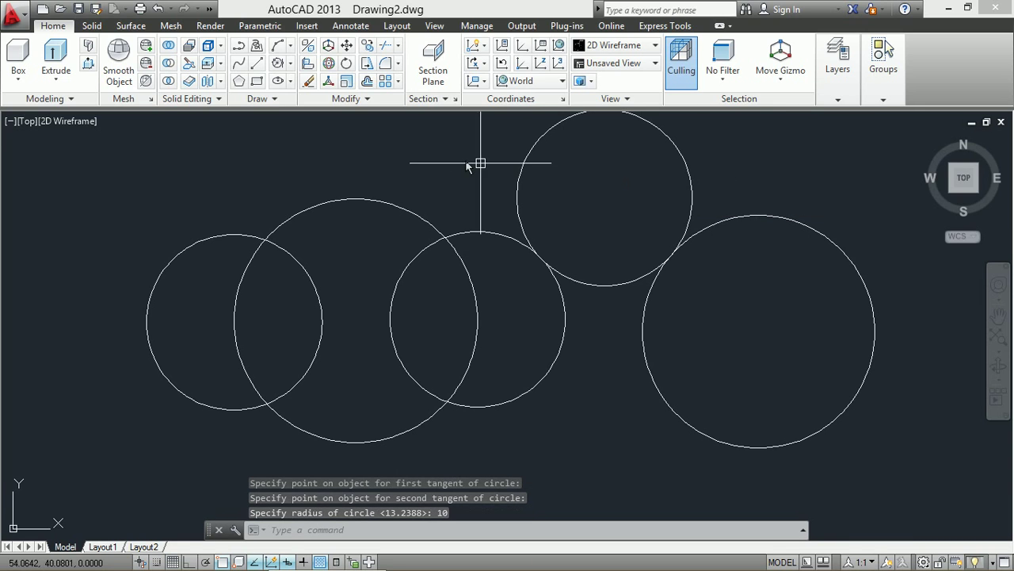
left_click(290, 63)
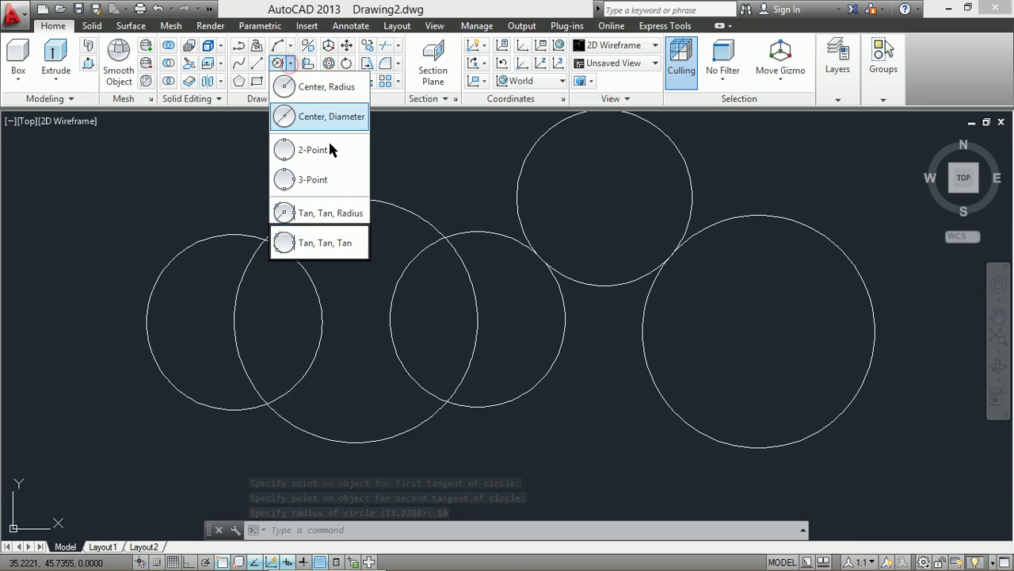
left_click(343, 246)
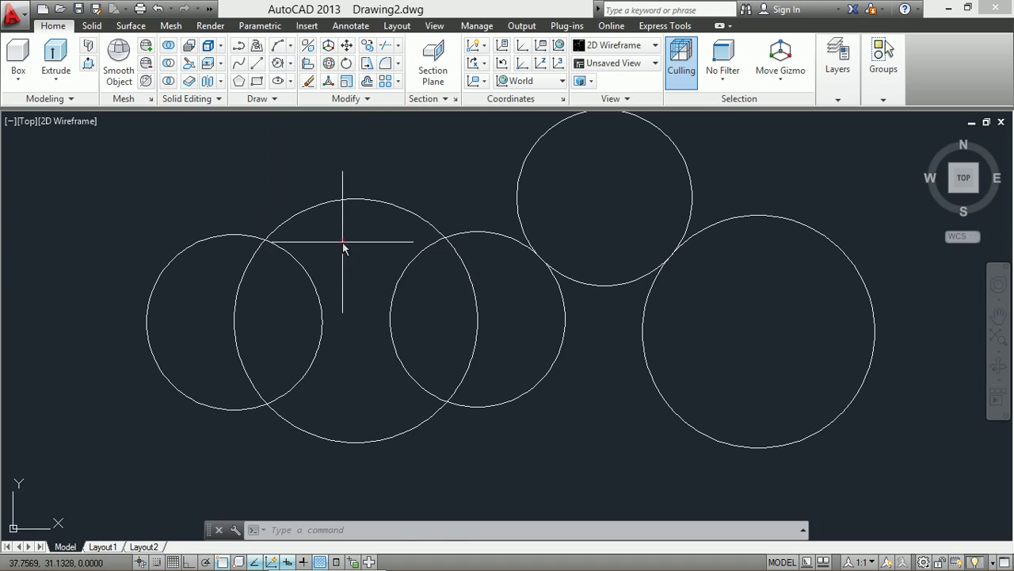
left_click(568, 334)
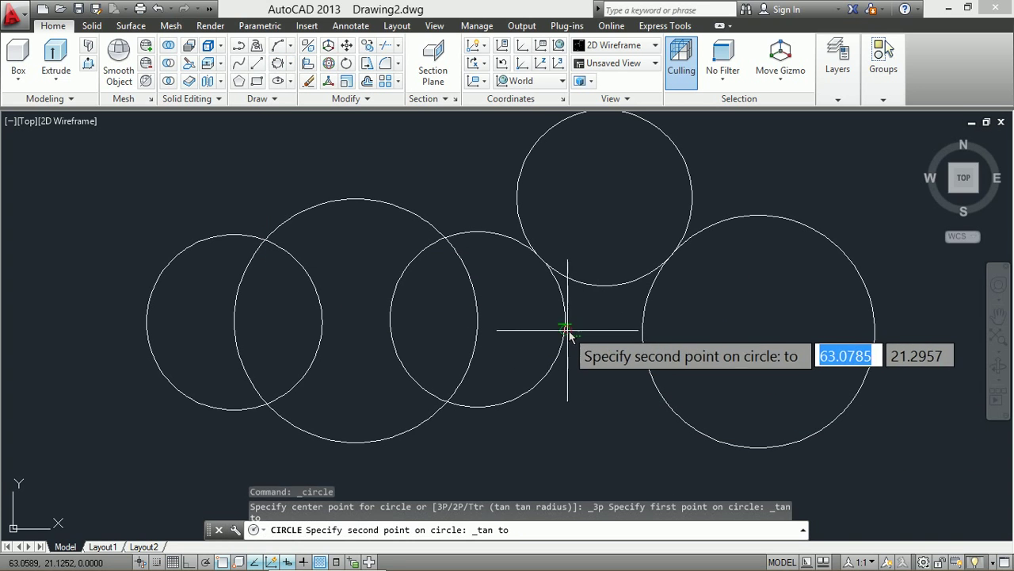
left_click(610, 287)
left_click(641, 340)
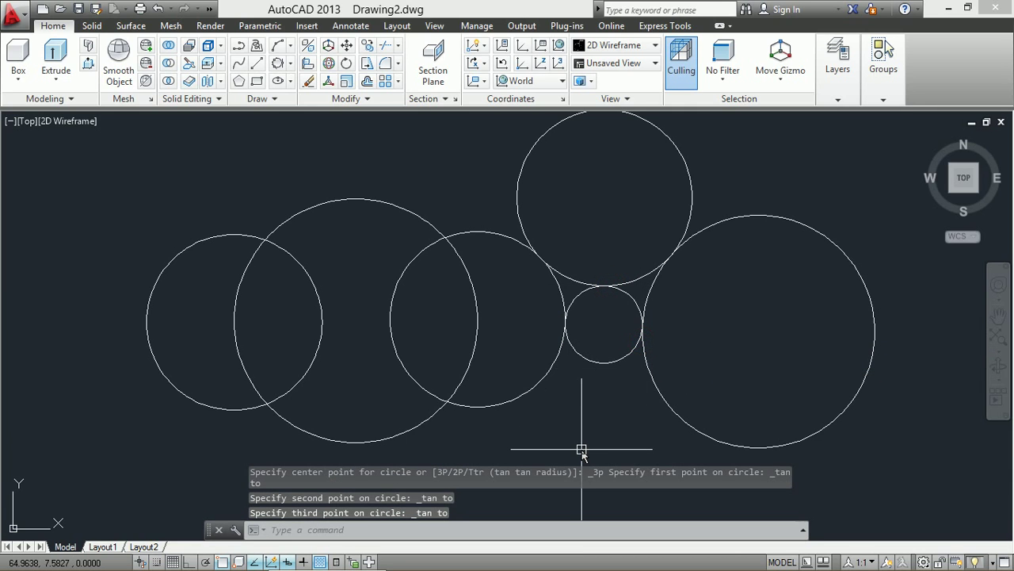
key("ctrl+z")
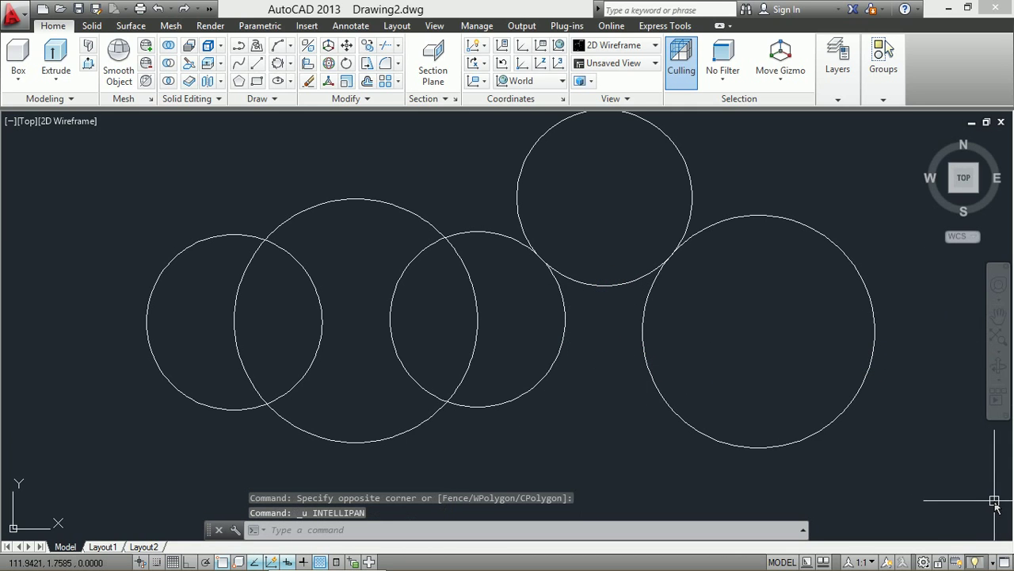
Pan the view left to reveal empty space to the right of the circles.
middle_click_drag(998, 507, 317, 507)
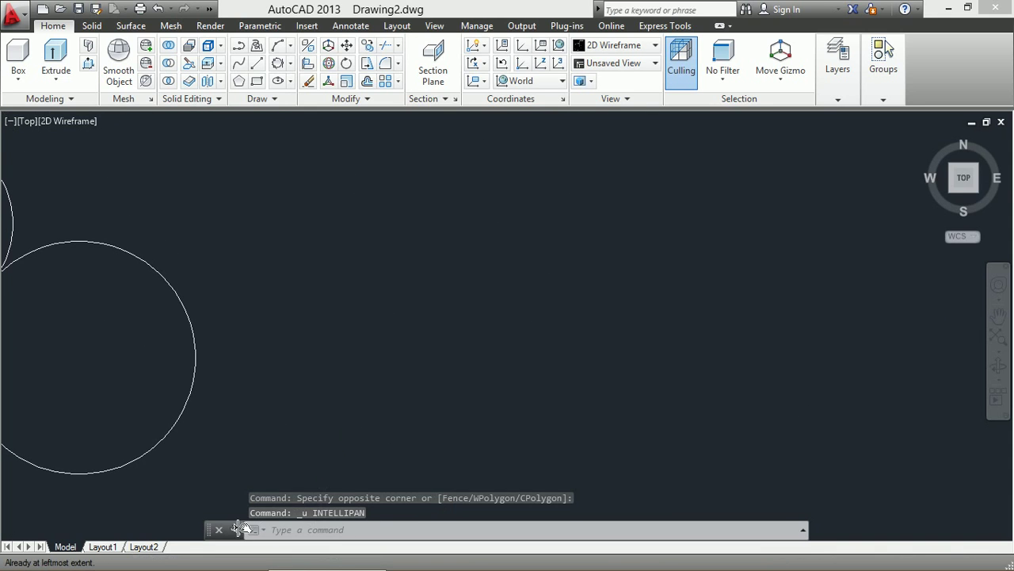
left_click(291, 65)
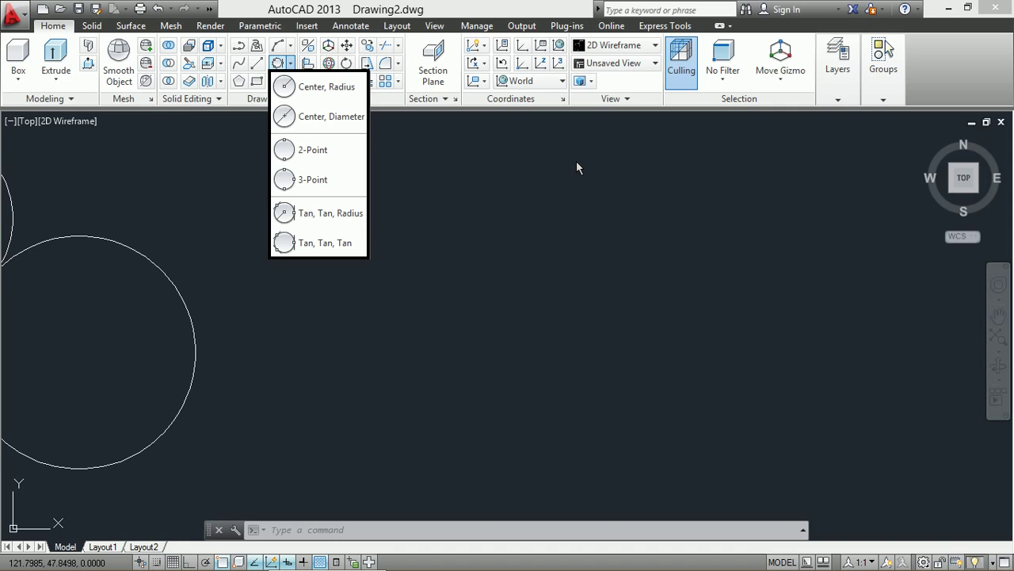
left_click(576, 161)
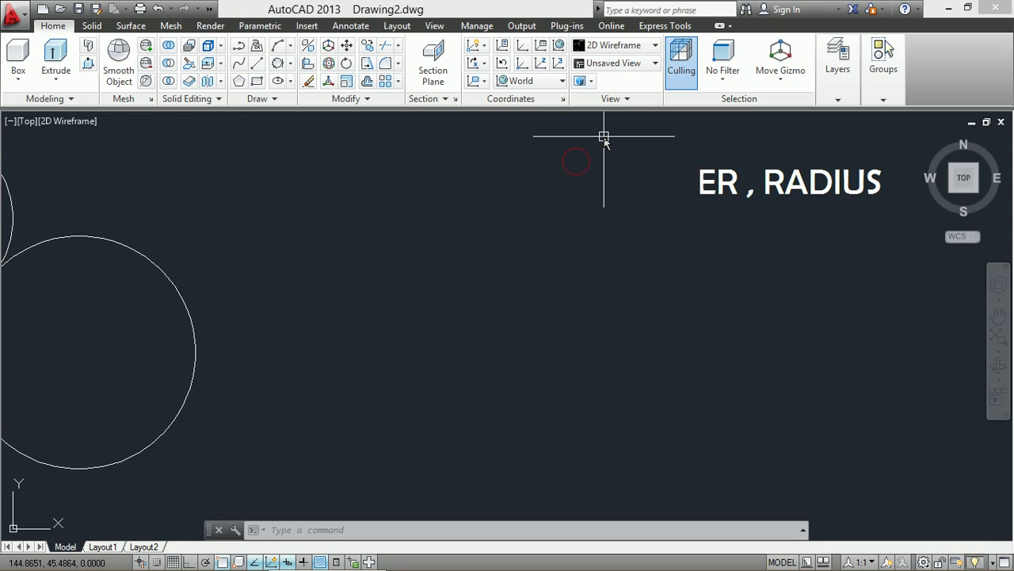
Draw a radius-10 circle with the C command right of the large circle.
type("c")
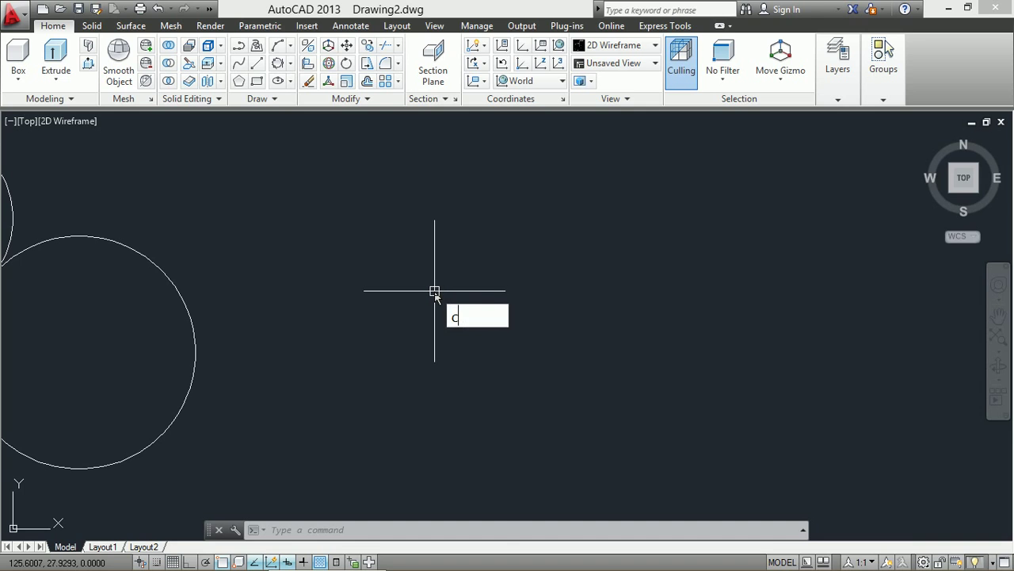
key("Return")
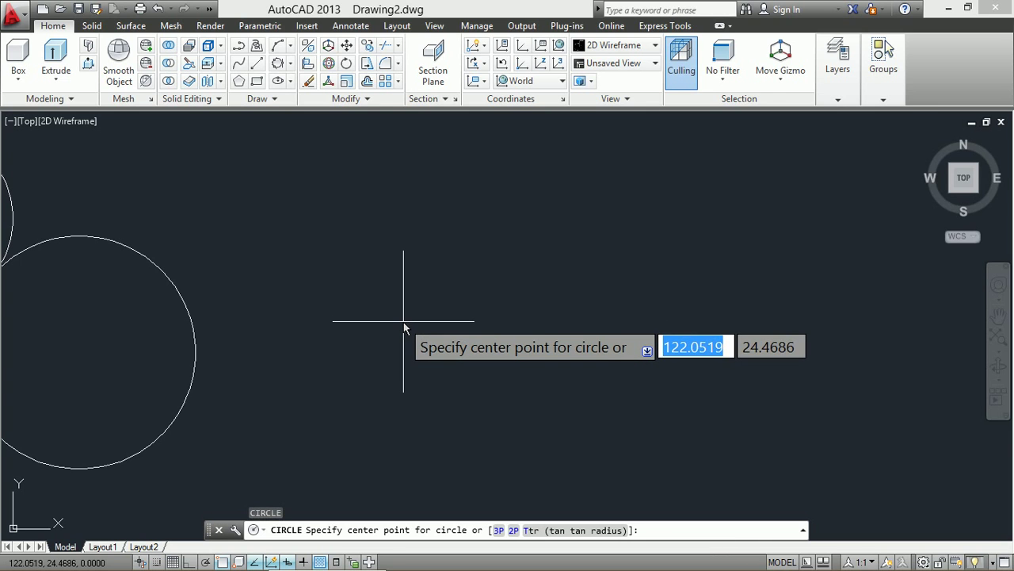
left_click(403, 323)
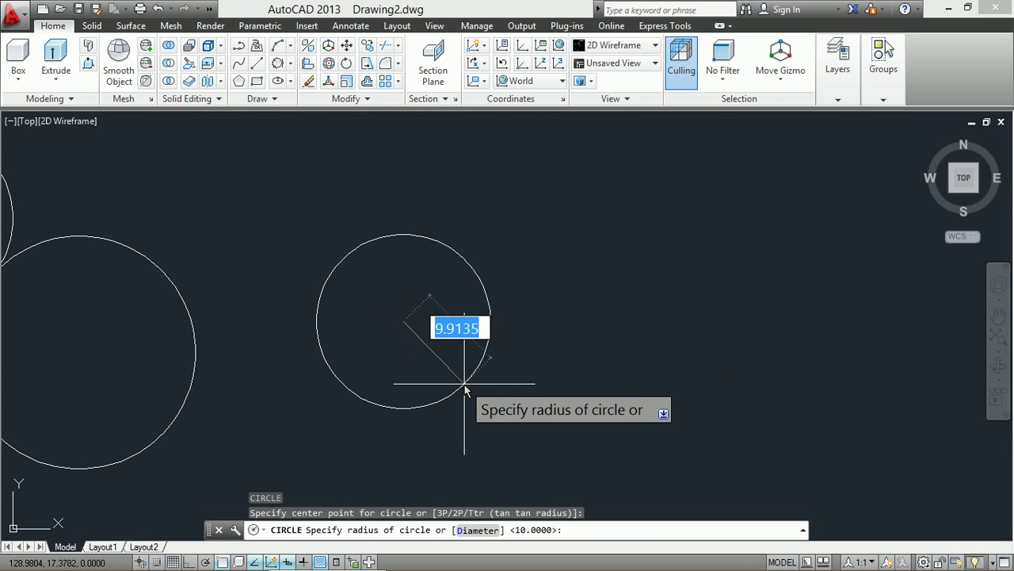
type("10")
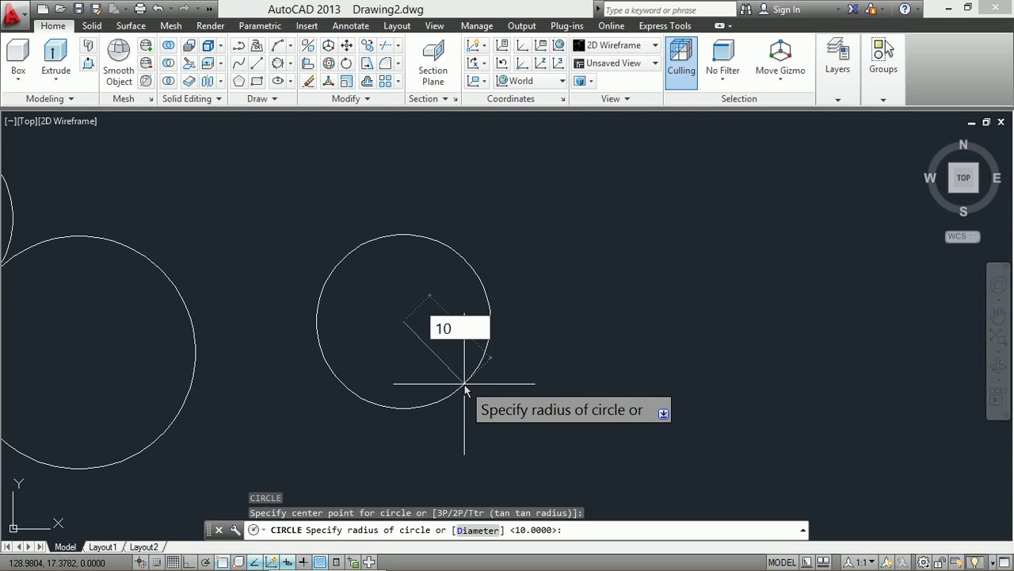
key("Return")
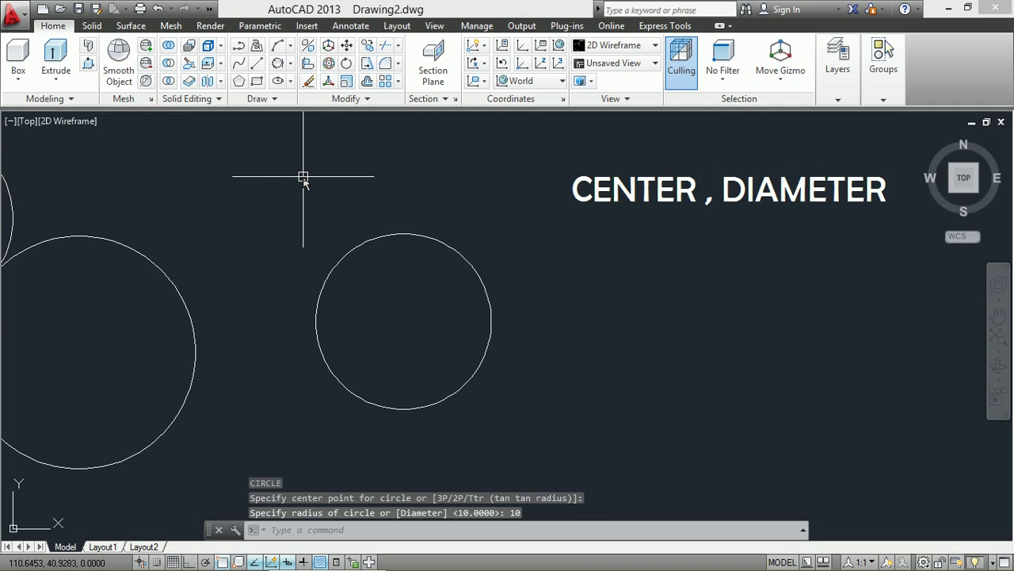
Draw a diameter-20 circle with the C command's Diameter option, right of the radius-10 circle.
type("C")
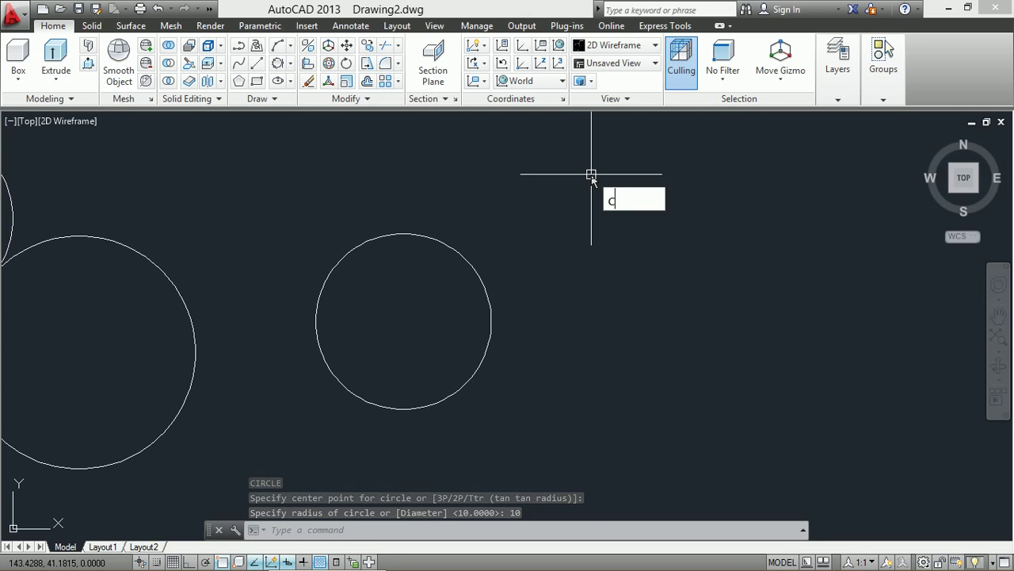
key("Return")
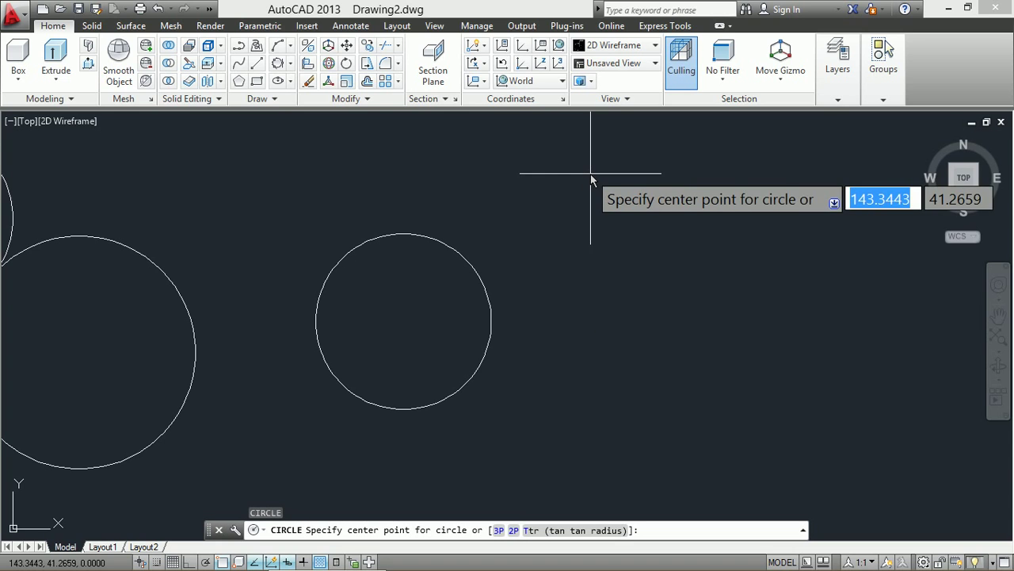
left_click(645, 322)
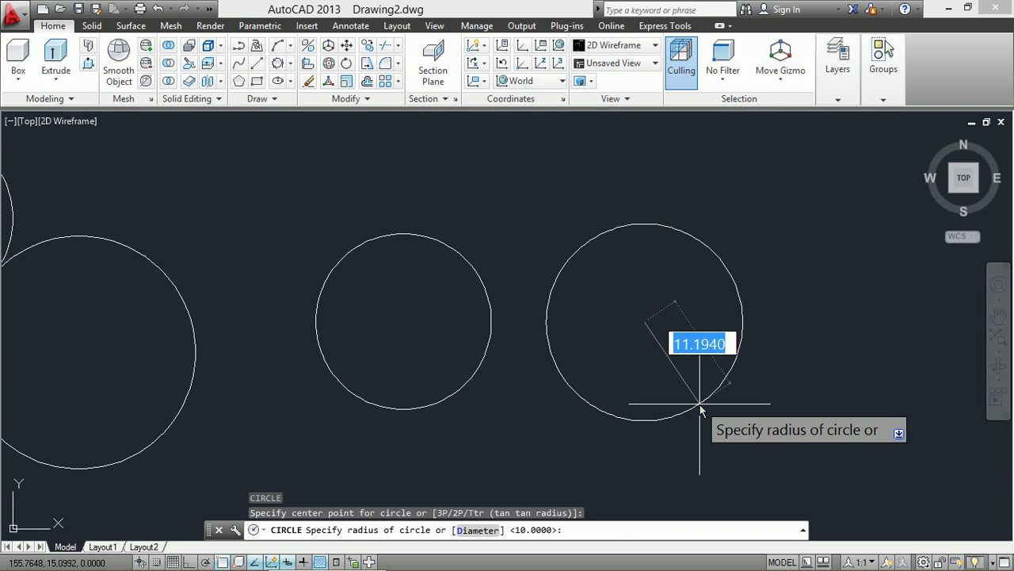
type("d")
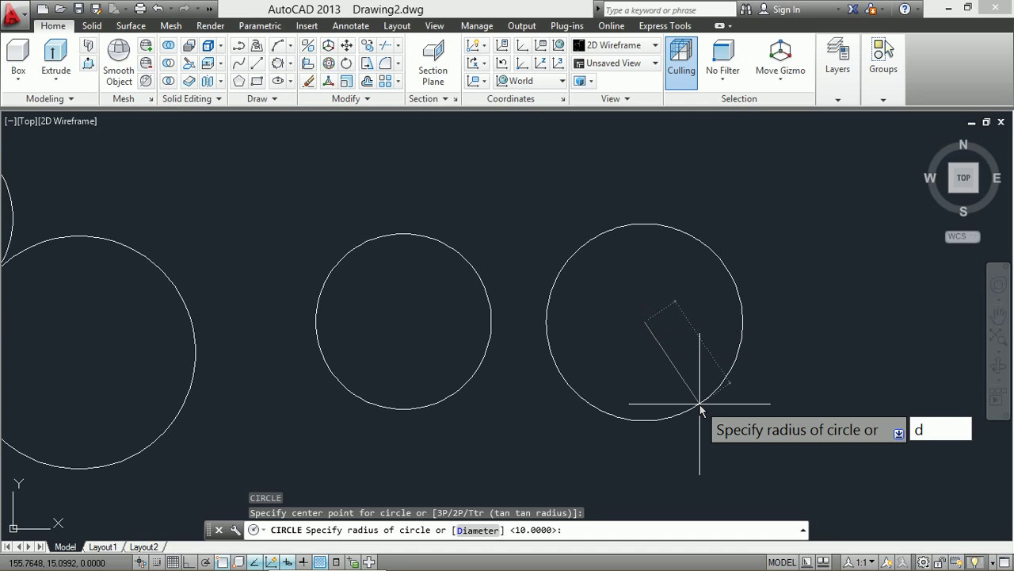
key("Return")
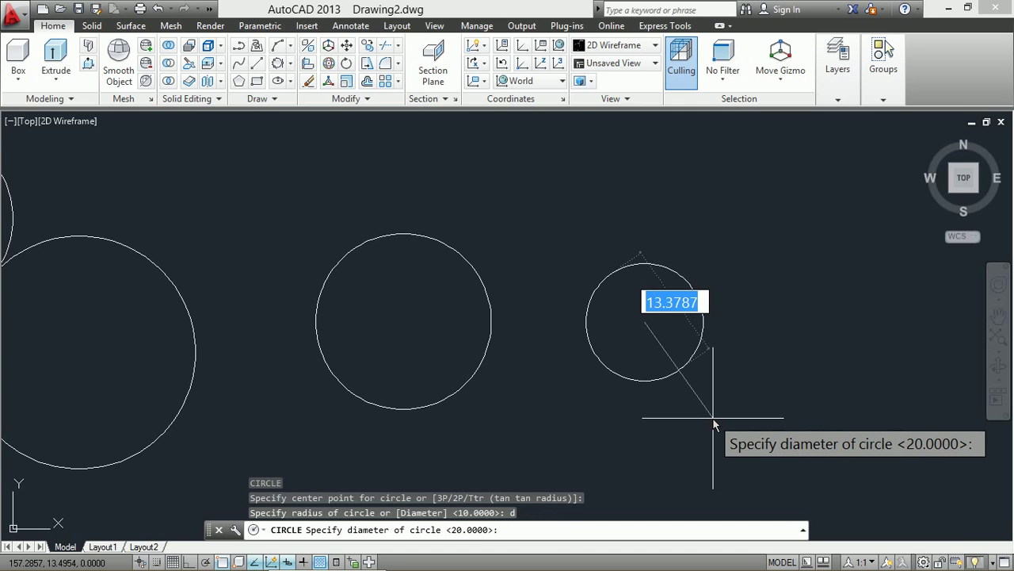
type("20")
key("Return")
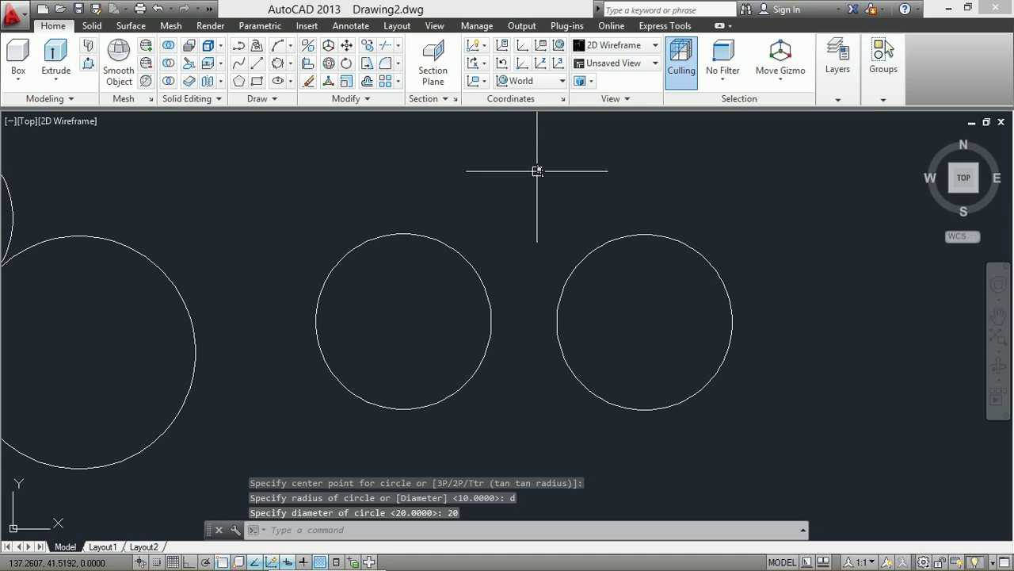
Draw a 2P circle spanning the centres of the radius-10 and diameter-20 circles.
type("c")
key("Return")
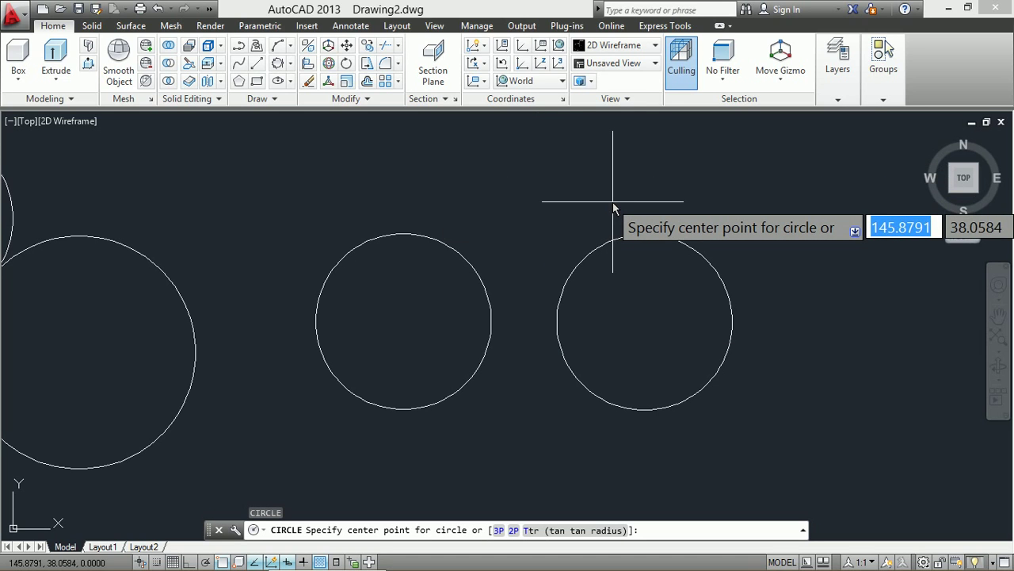
type("2p")
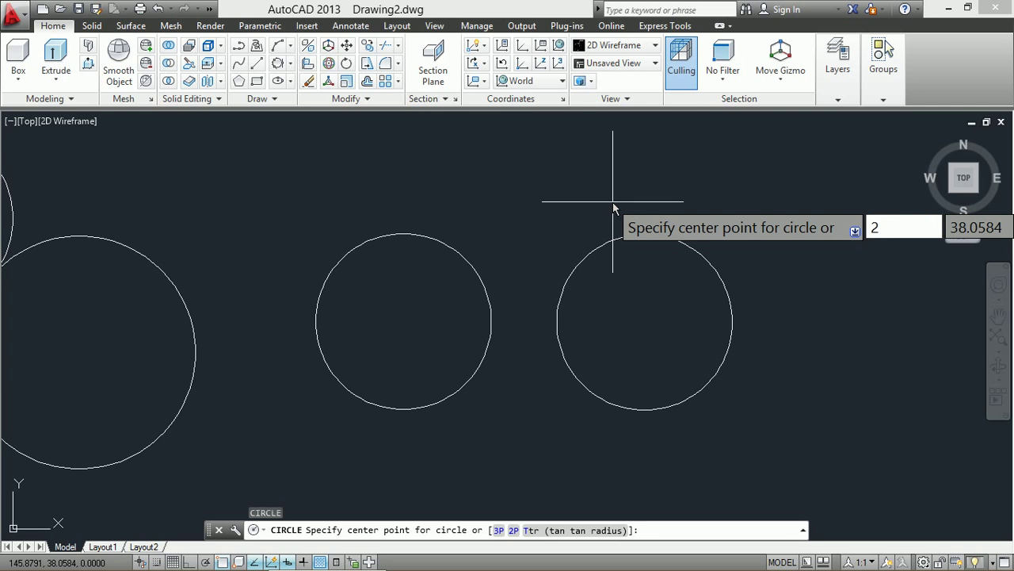
key("Return")
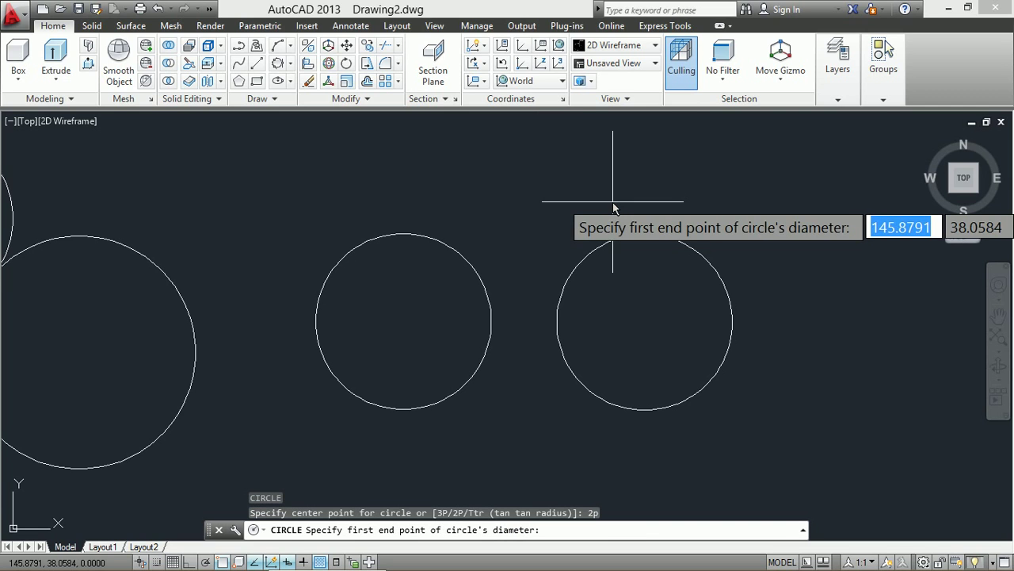
left_click(403, 324)
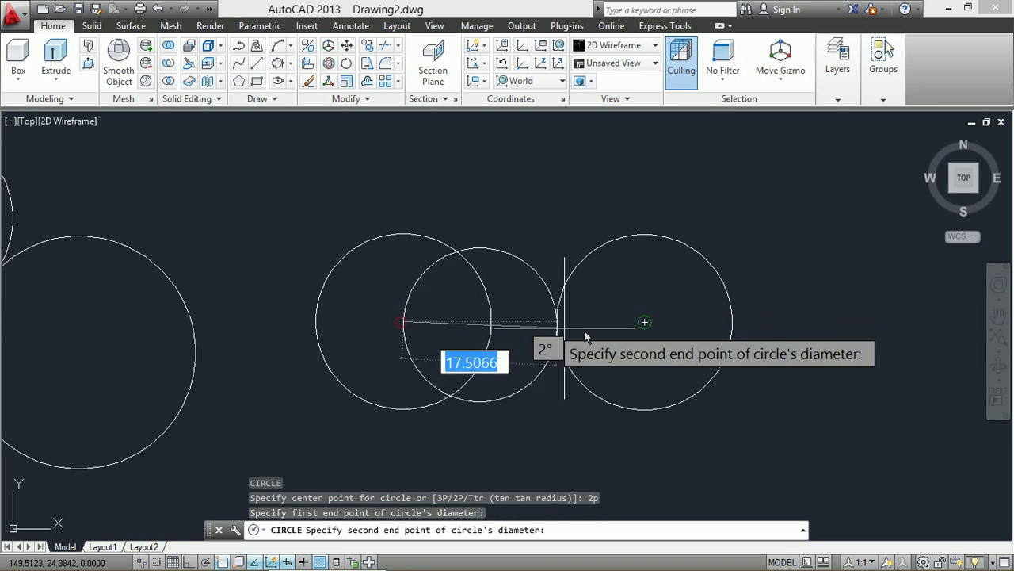
left_click(646, 323)
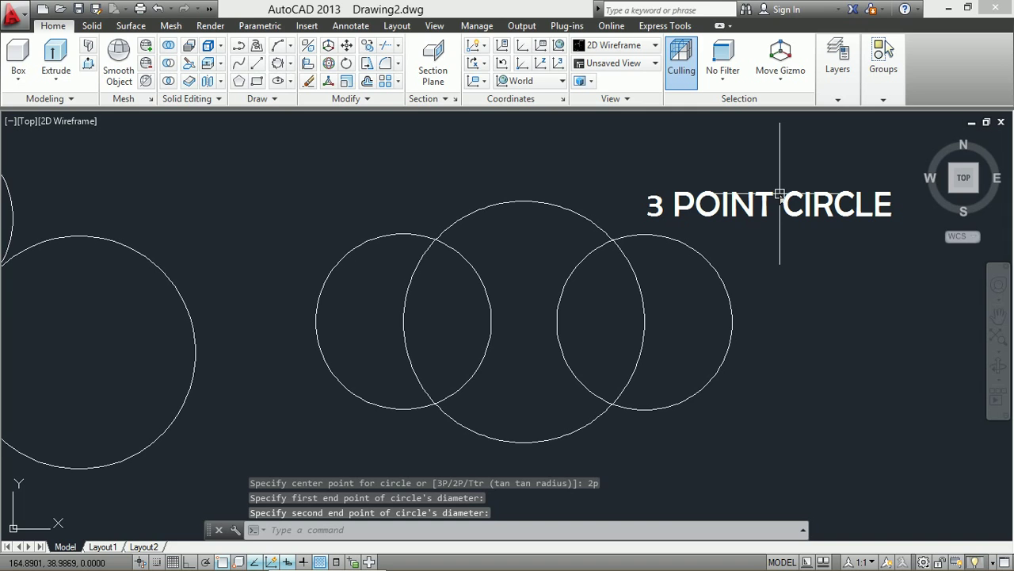
Draw a 3P circle through three picked points at the far right of the drawing.
type("c")
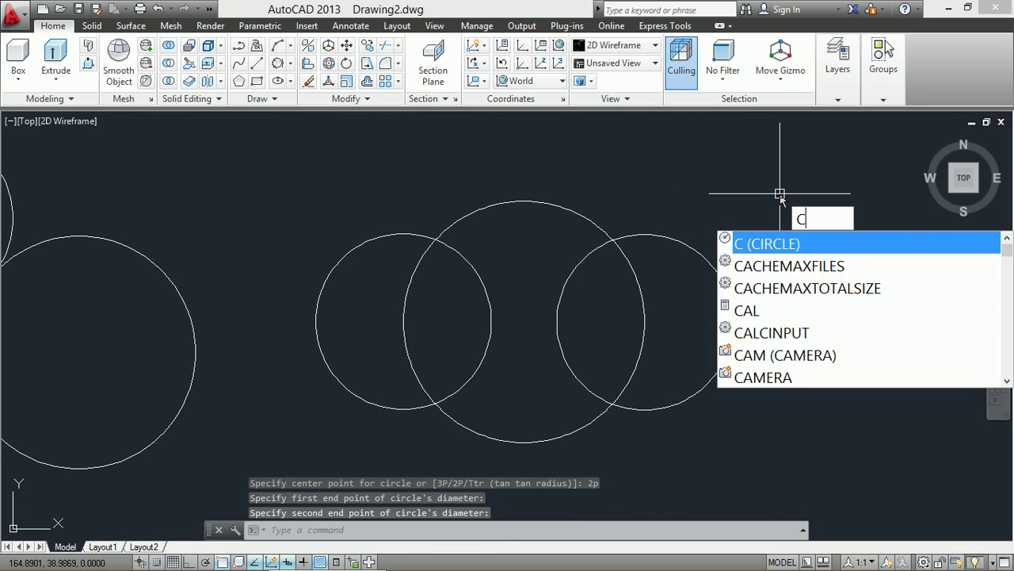
key("Return")
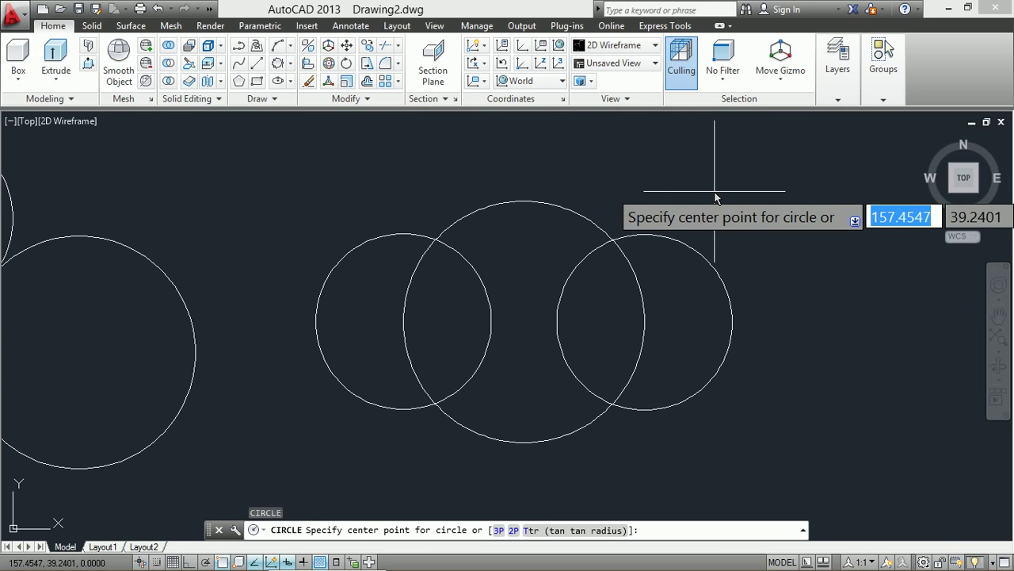
type("3p")
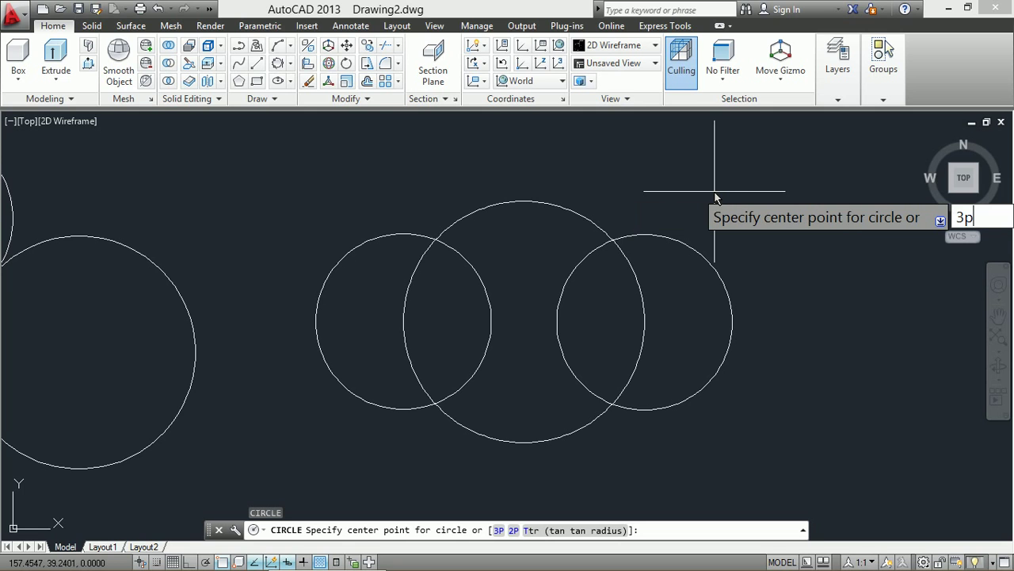
key("Return")
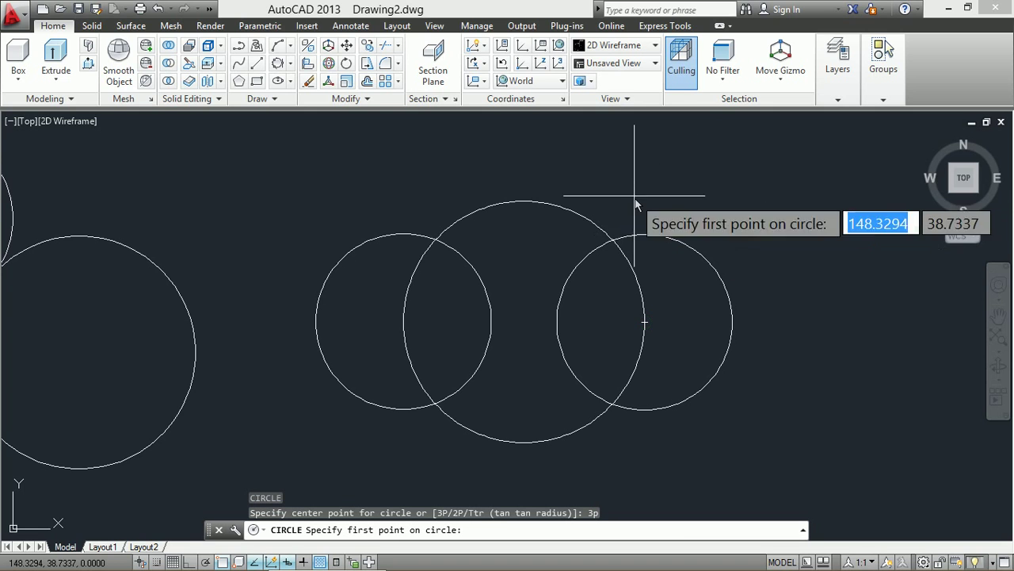
left_click(801, 245)
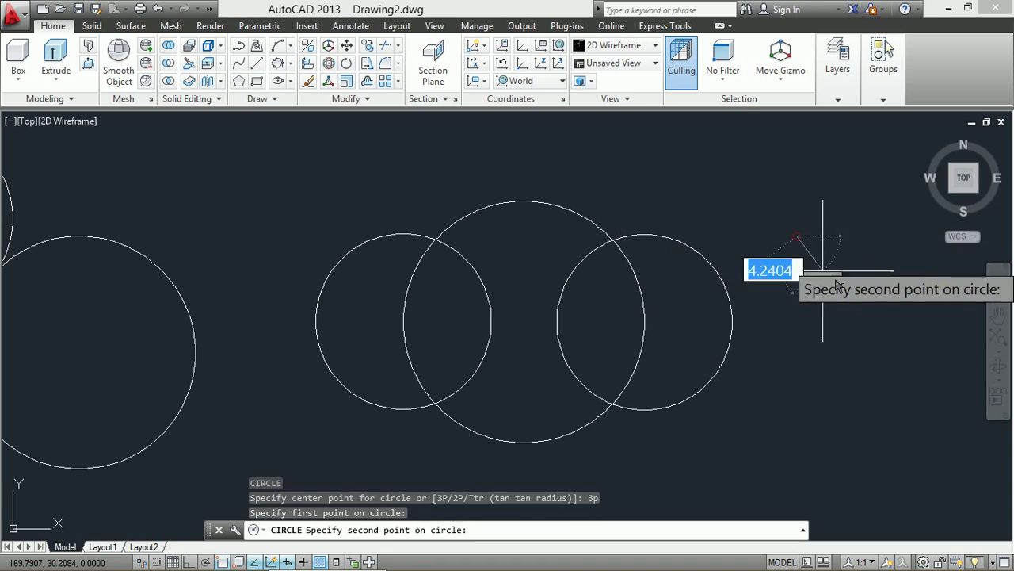
left_click(941, 310)
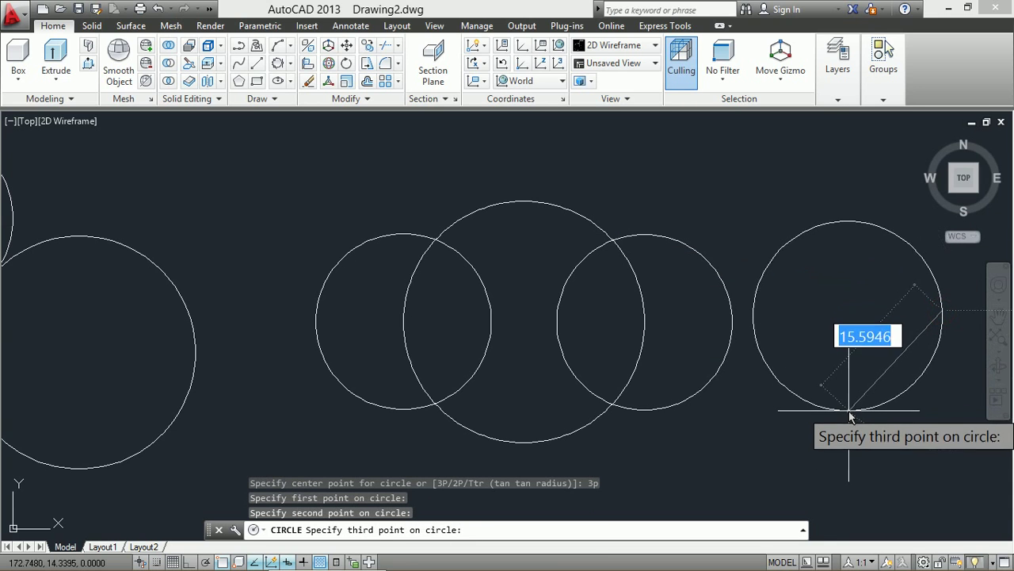
left_click(894, 366)
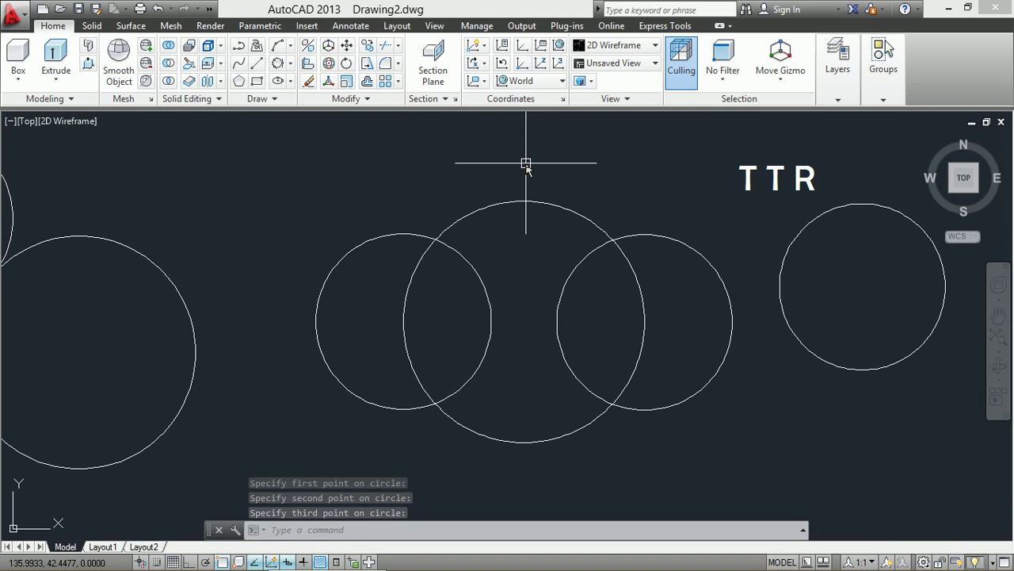
Draw a radius-10 Ttr circle touching the 2P and far-right circles, then expand the Circle dropdown.
type("c")
key("Return")
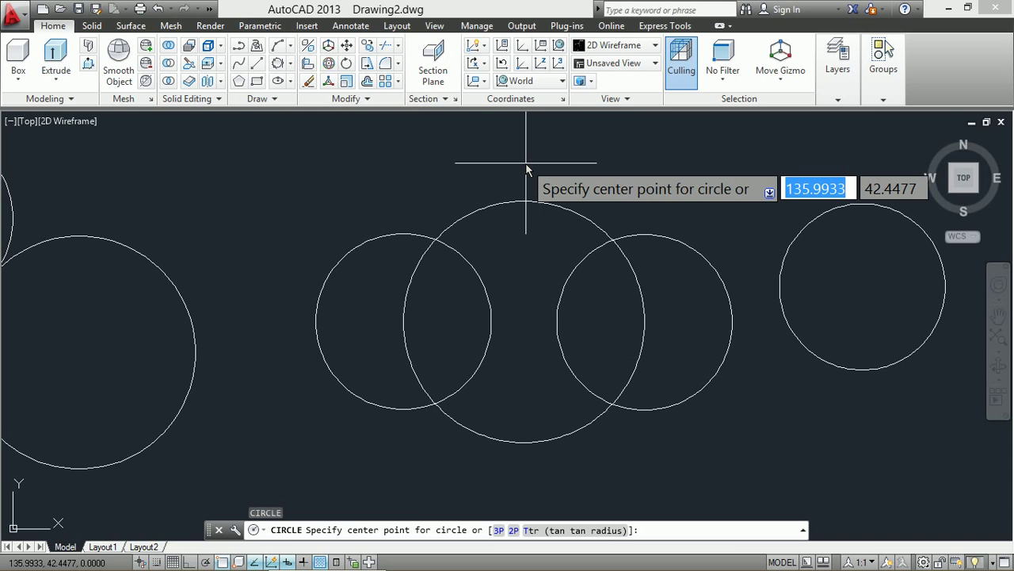
type("tt")
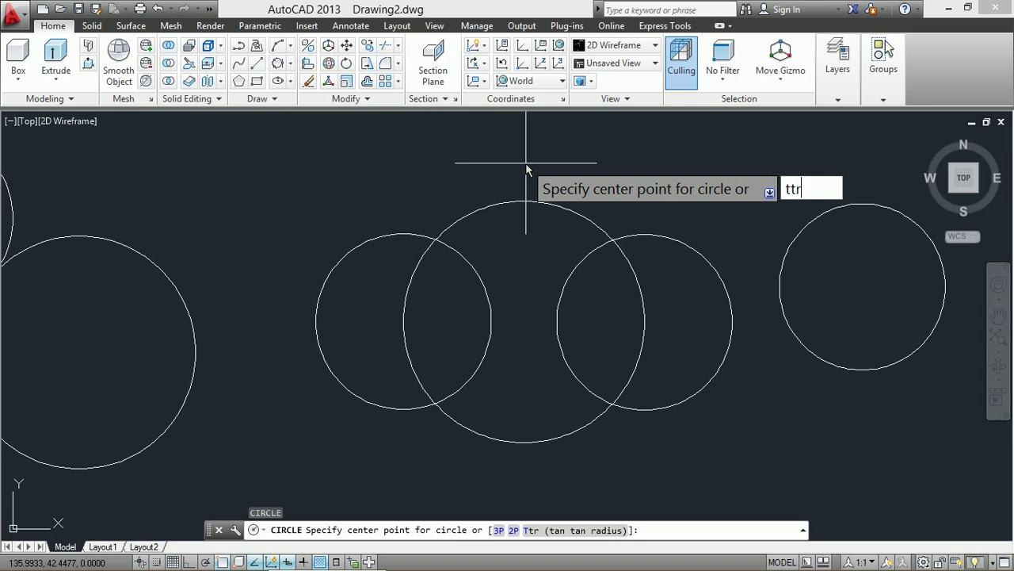
type("r")
key("Return")
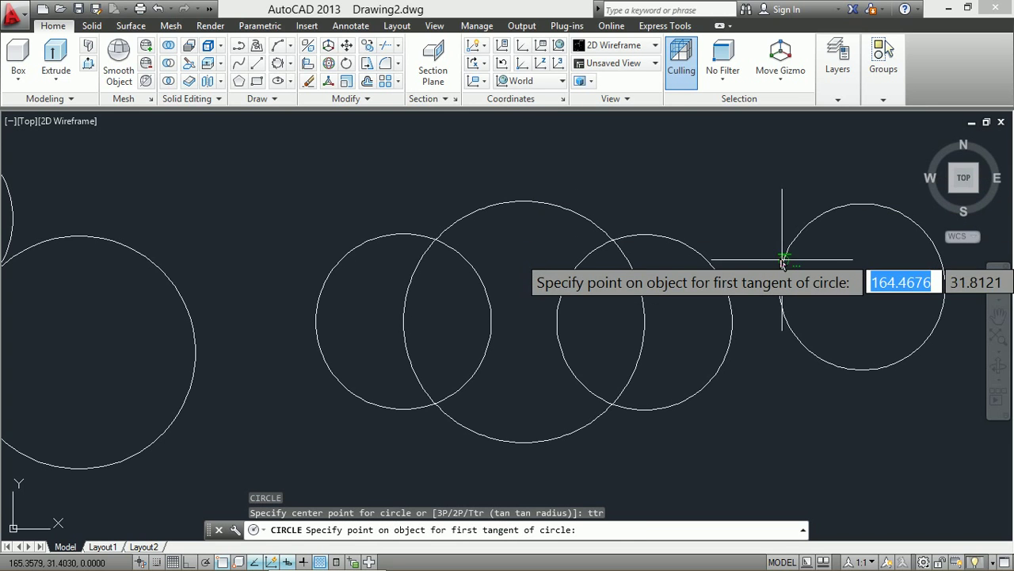
left_click(698, 257)
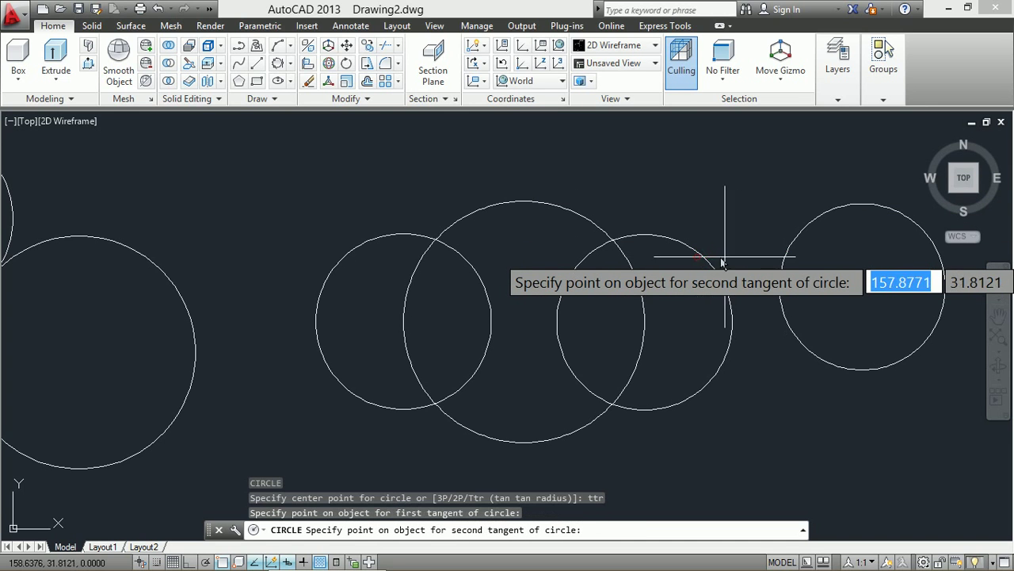
left_click(792, 242)
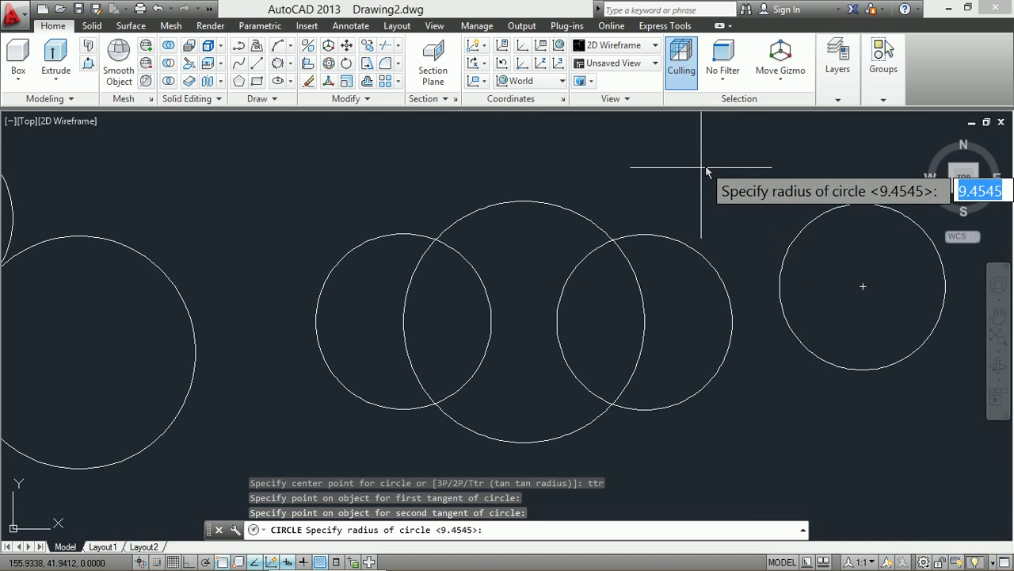
type("10")
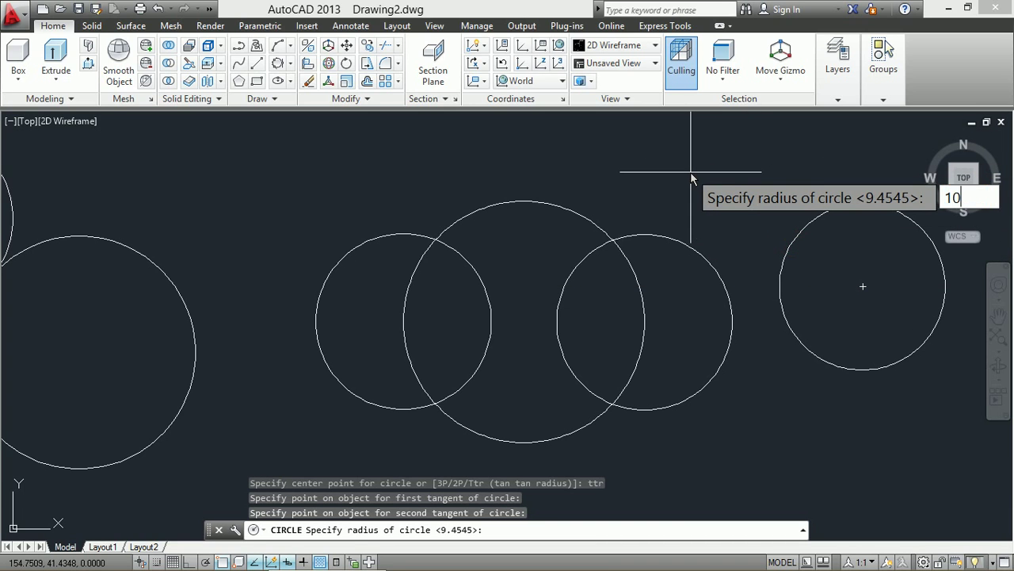
key("Return")
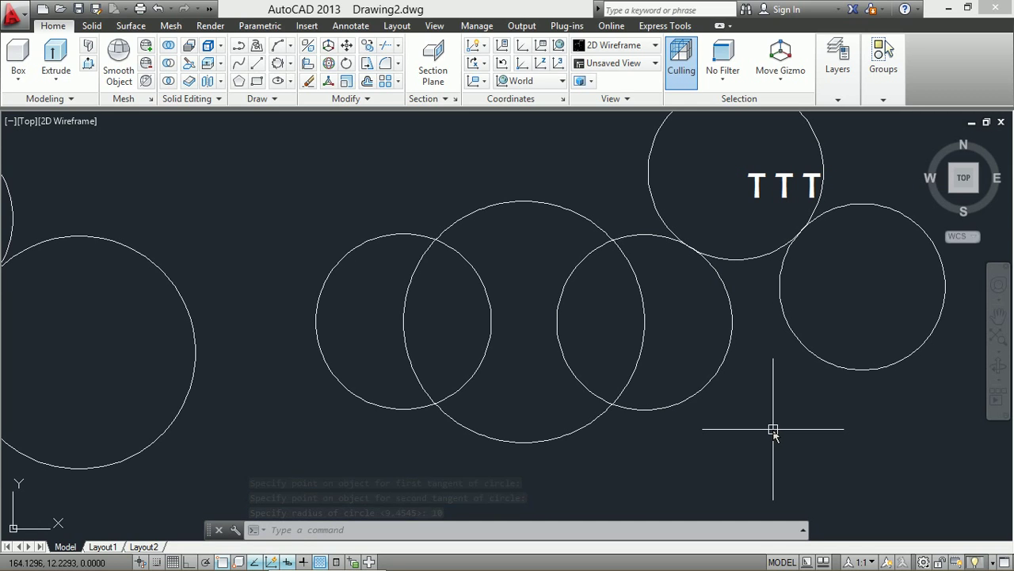
left_click(291, 65)
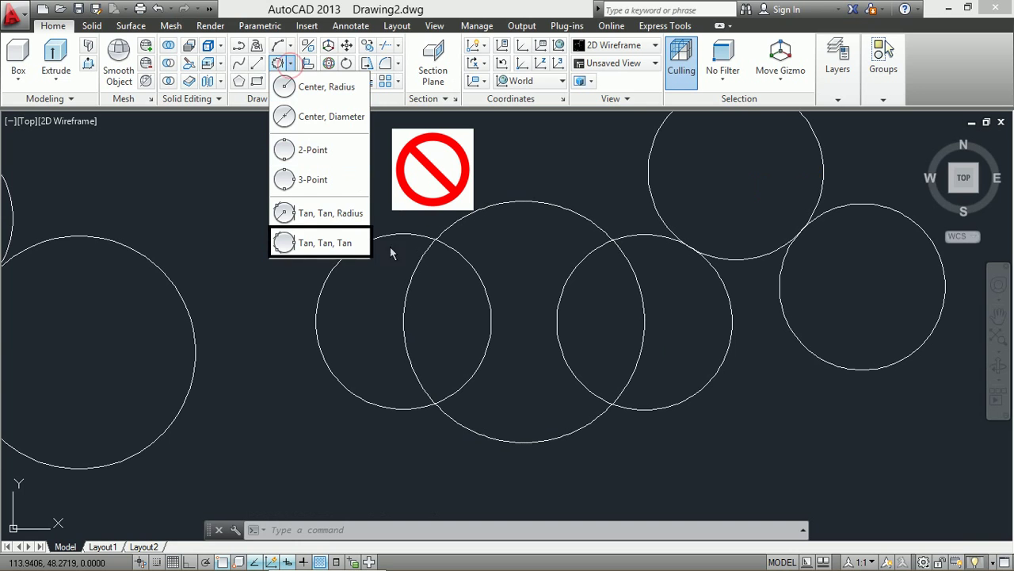